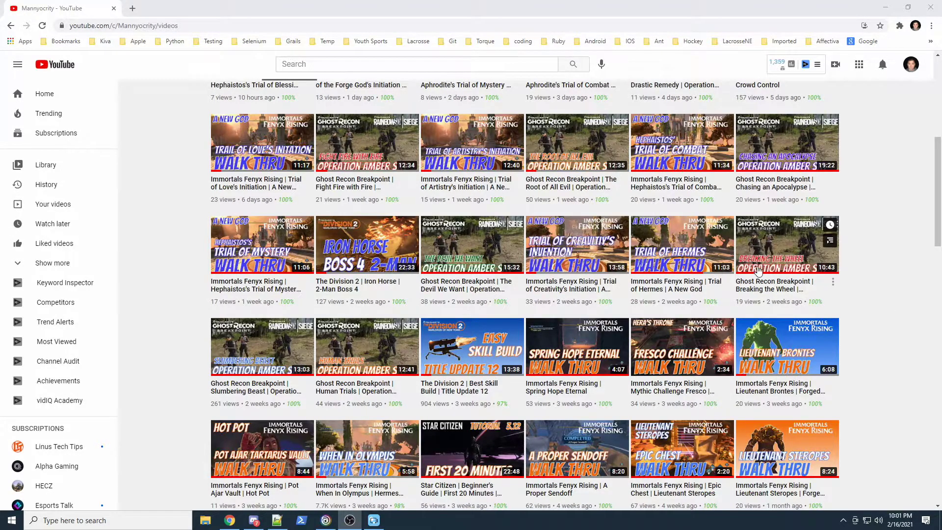
Step: Browse the channel's uploaded videos, and switch to Movavi Video Editor Plus to look at its import and recording options
scroll(525, 294, "down", 10)
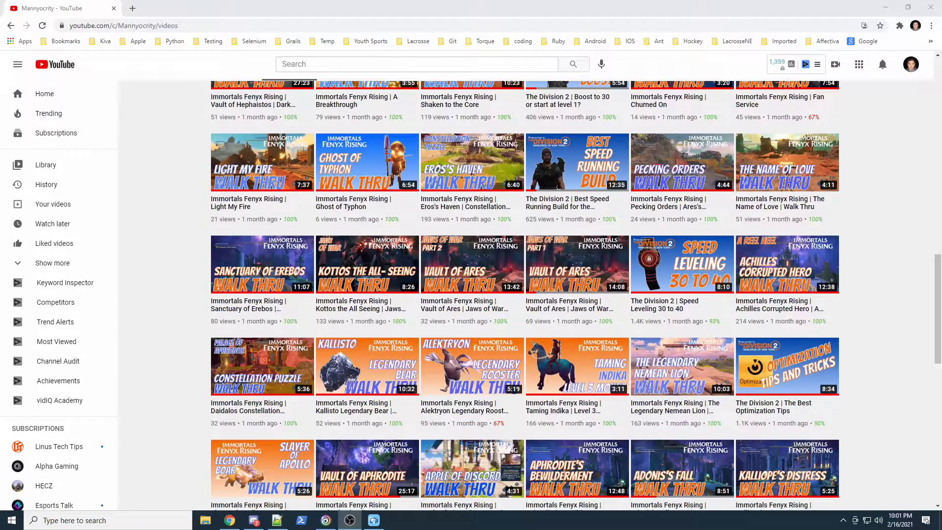
left_click(373, 521)
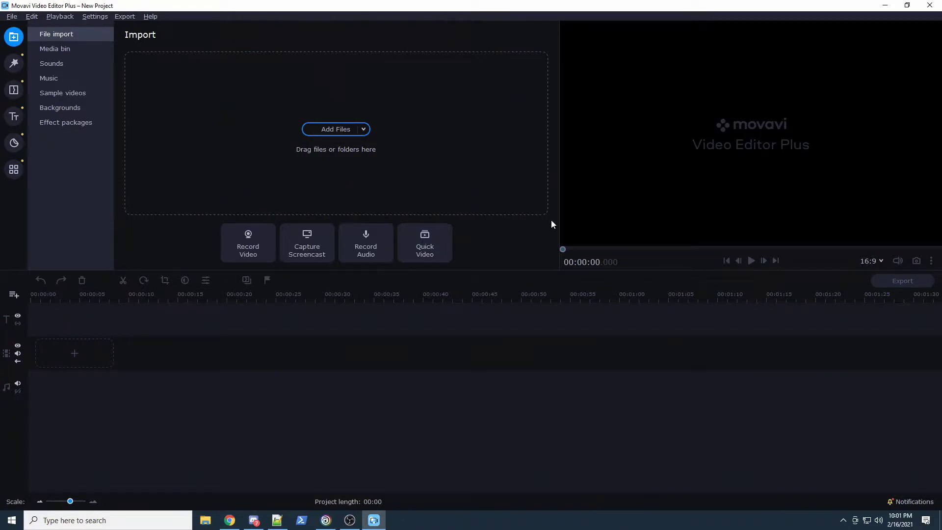
left_click(366, 243)
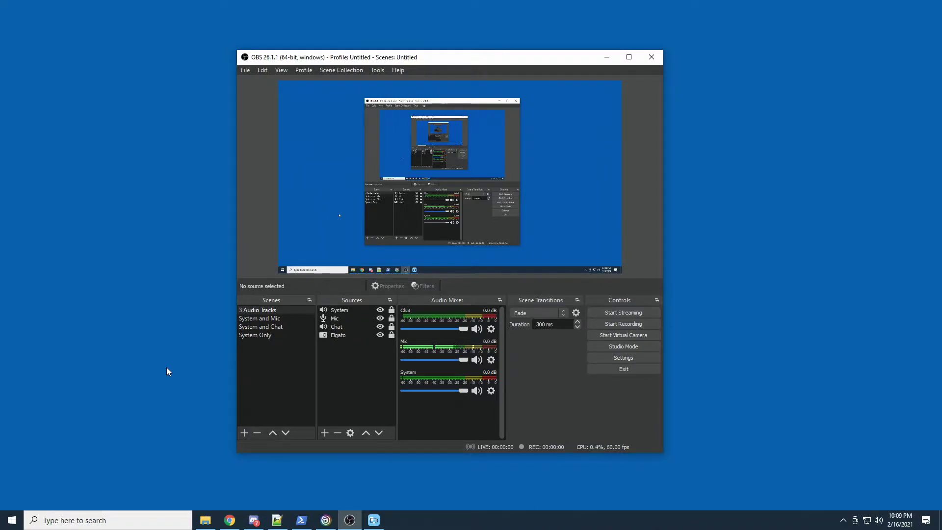
Step: In OBS, examine the Mic source's capture device in the 3 Audio Tracks scene and the Audio Input Capture source type
left_click(259, 312)
double_click(337, 317)
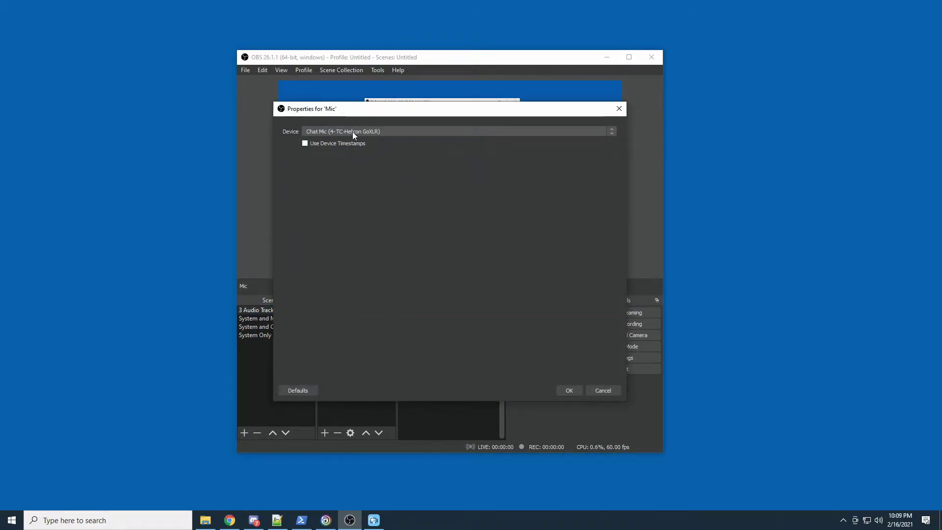
left_click(602, 390)
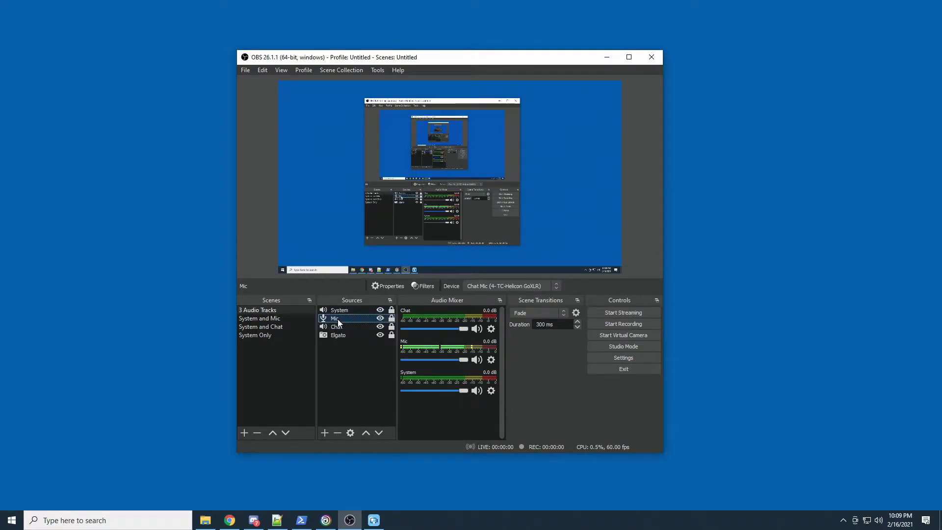
left_click(324, 433)
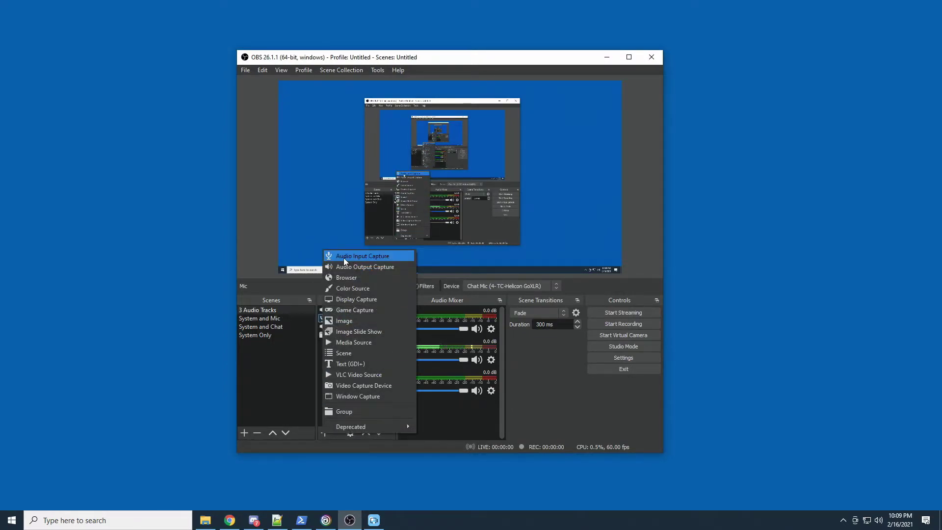
left_click(293, 354)
Step: Examine the Audio Output Capture source type and the System source's device properties, leaving them unchanged
left_click(345, 311)
left_click(324, 433)
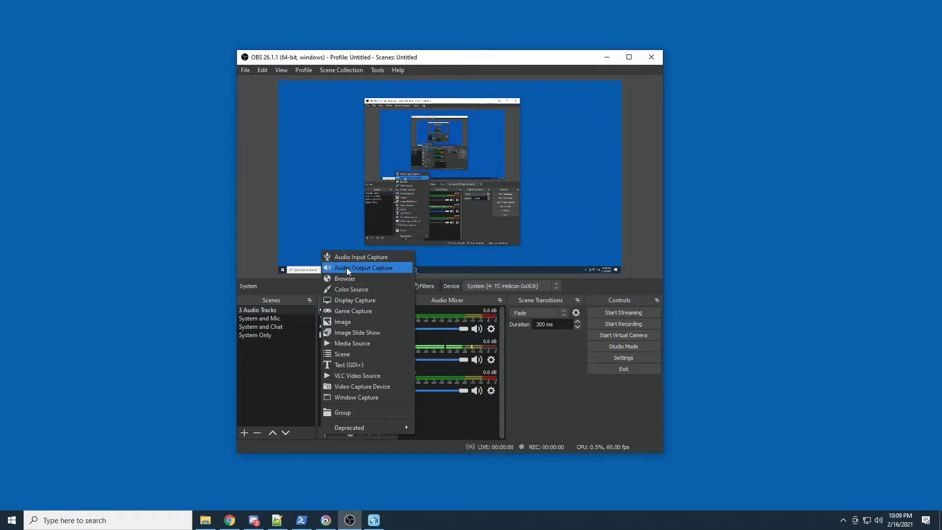
key("Escape")
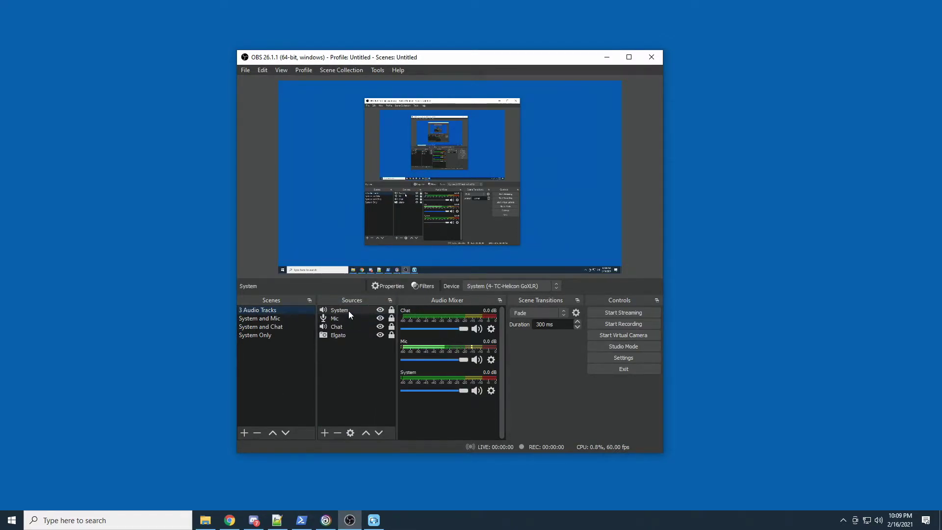
left_click(378, 284)
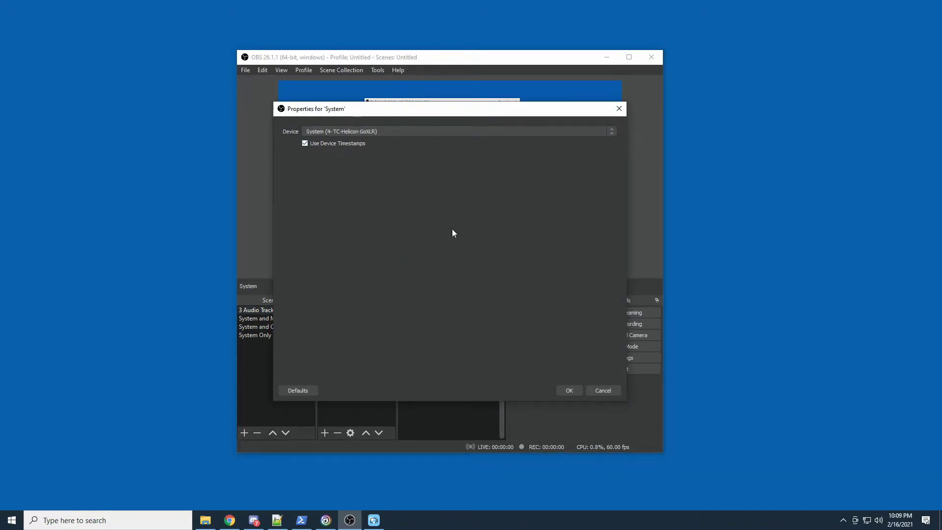
left_click(602, 390)
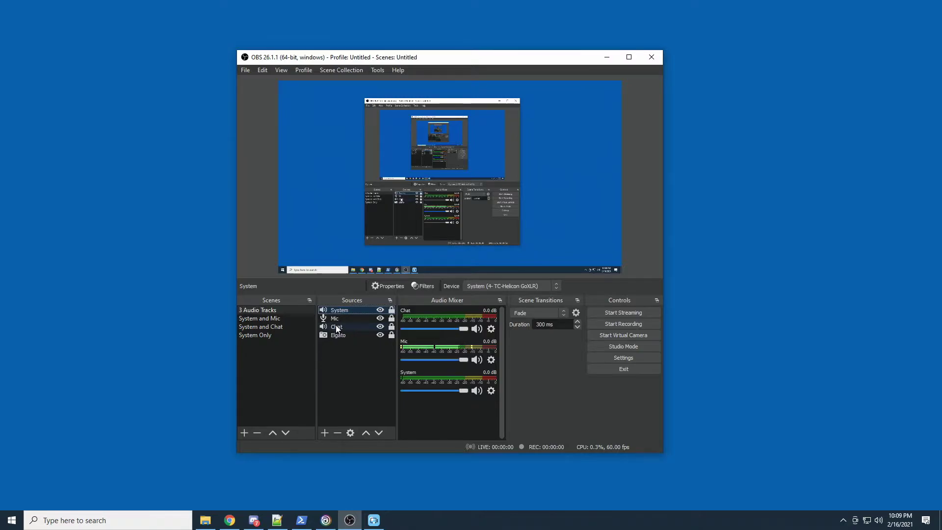
Step: Examine the Chat source's device properties, and select the Elgato source in the 3 Audio Tracks scene
double_click(337, 327)
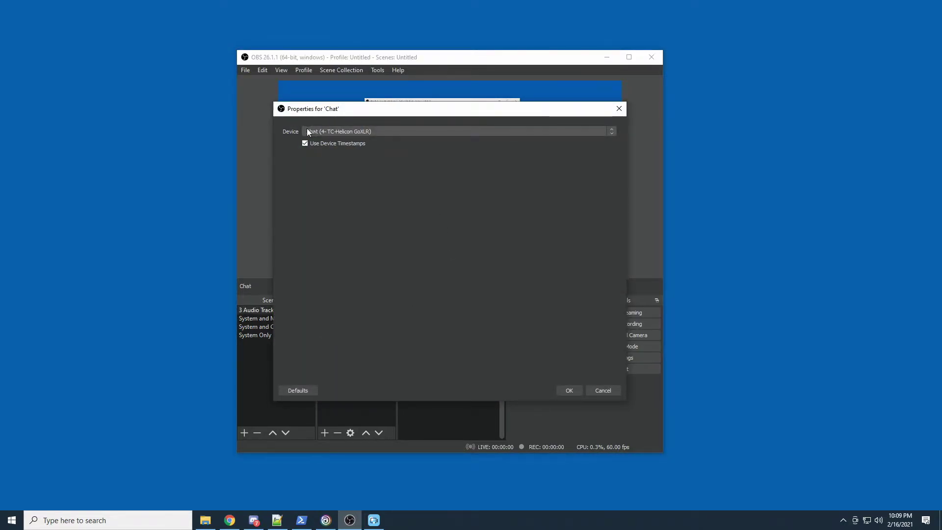
left_click(601, 390)
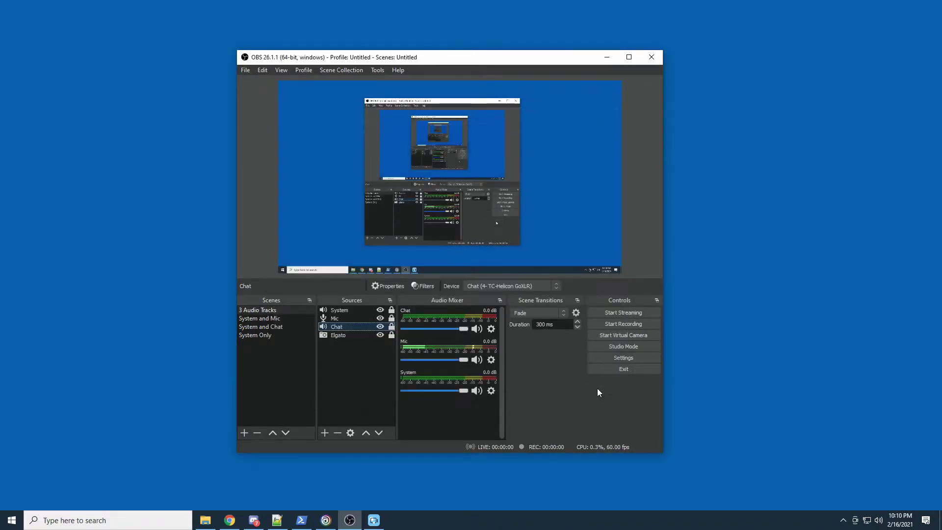
left_click(339, 336)
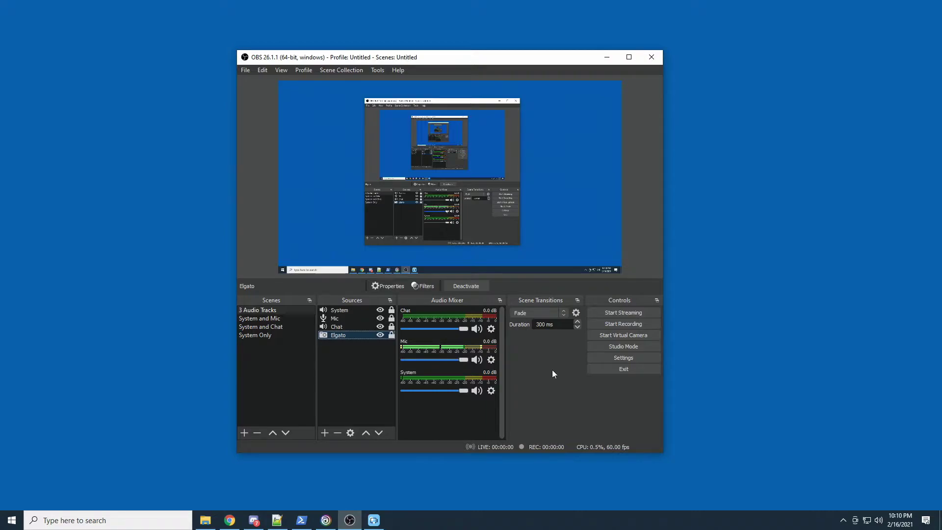
Step: Place Discord's Voice & Video settings beside OBS and run a mic test to check the Chat meter in the Audio Mixer
key("alt+Tab")
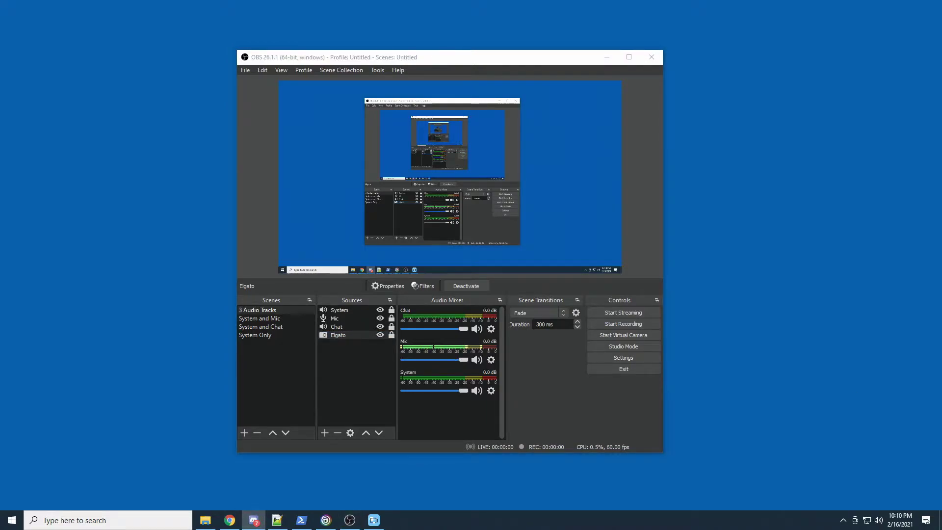
left_click_drag(941, 59, 693, 42)
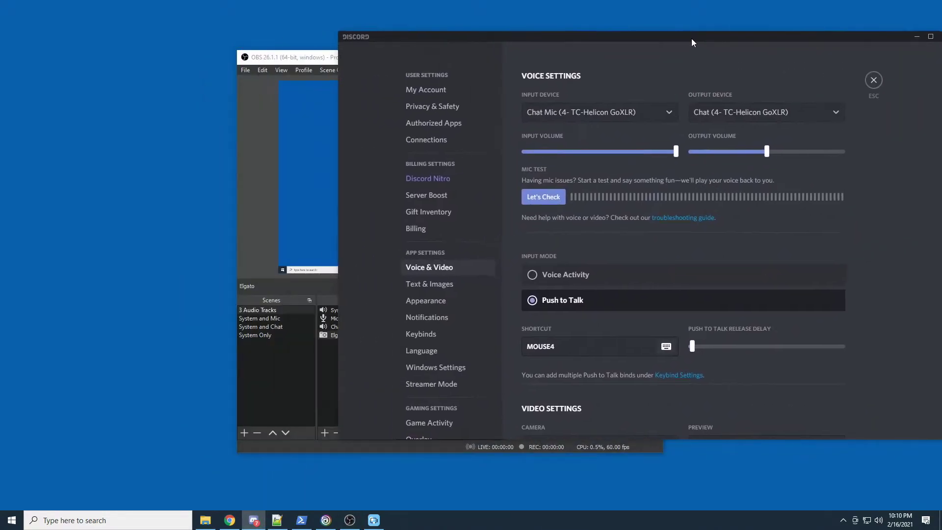
left_click_drag(314, 58, 75, 40)
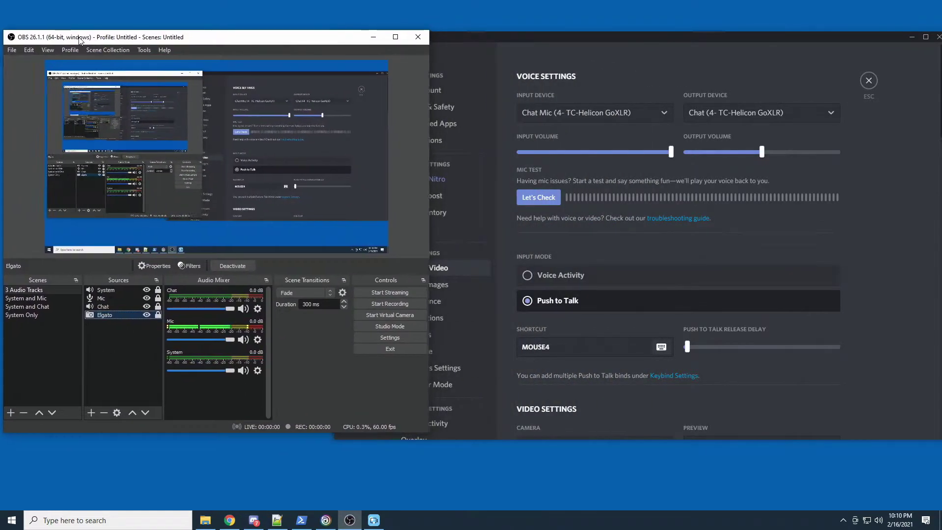
left_click(533, 35)
left_click_drag(607, 38, 578, 32)
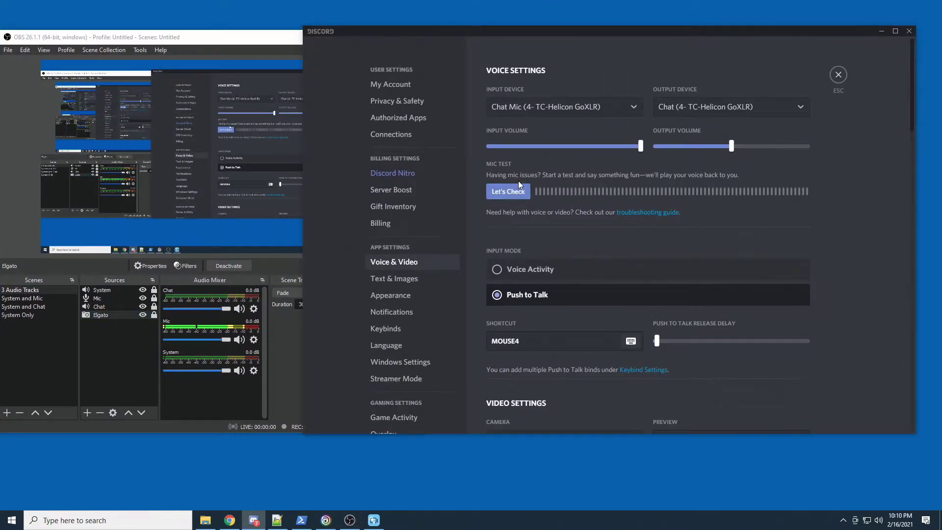
left_click(512, 194)
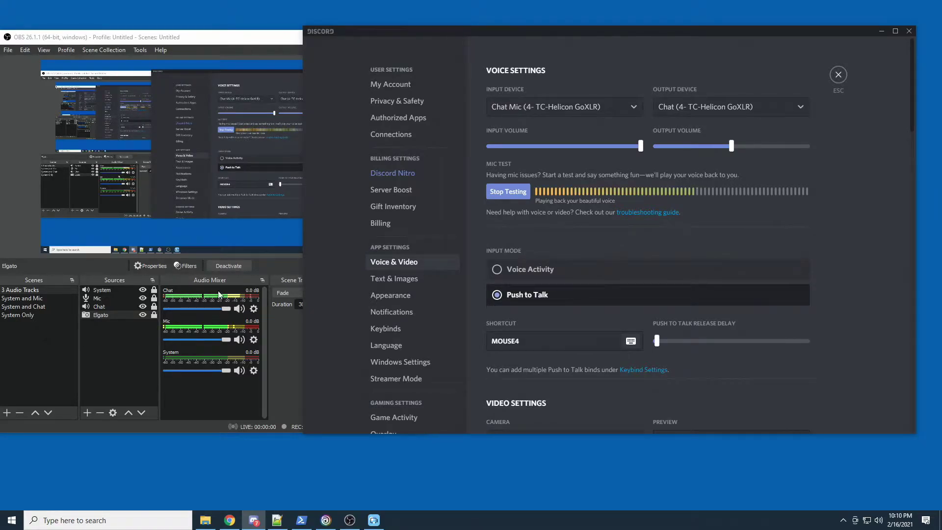
left_click(508, 196)
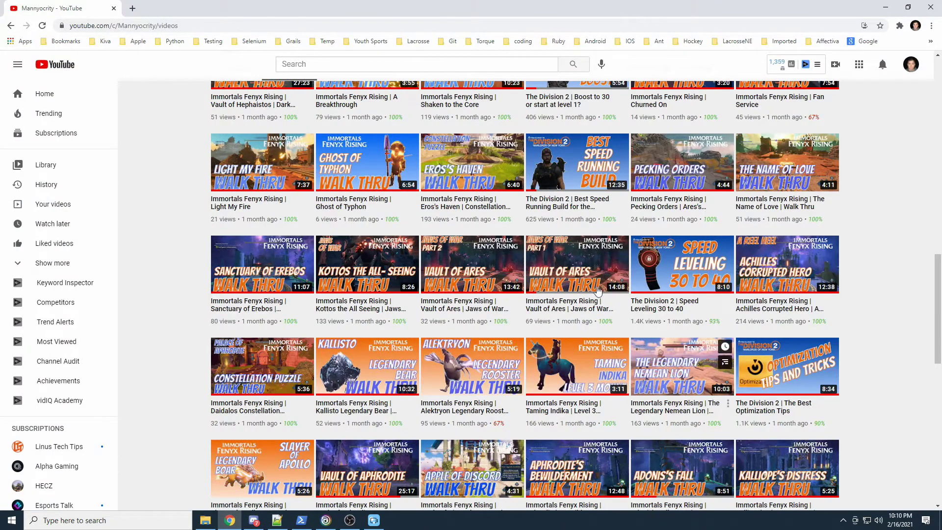
Step: Play the Hephaistos's Trial of Mystery video on YouTube and bring up OBS to check the System audio meter
scroll(273, 157, "up", 9)
left_click(274, 157)
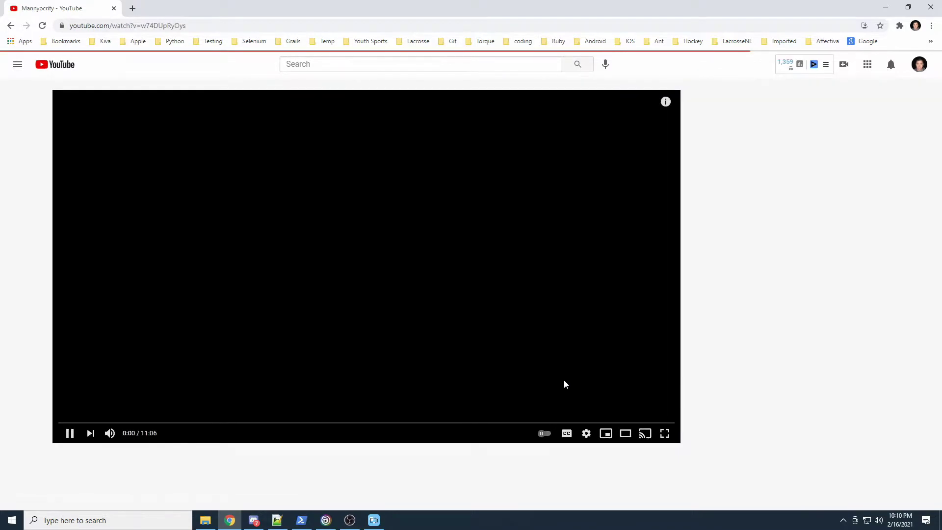
left_click(350, 521)
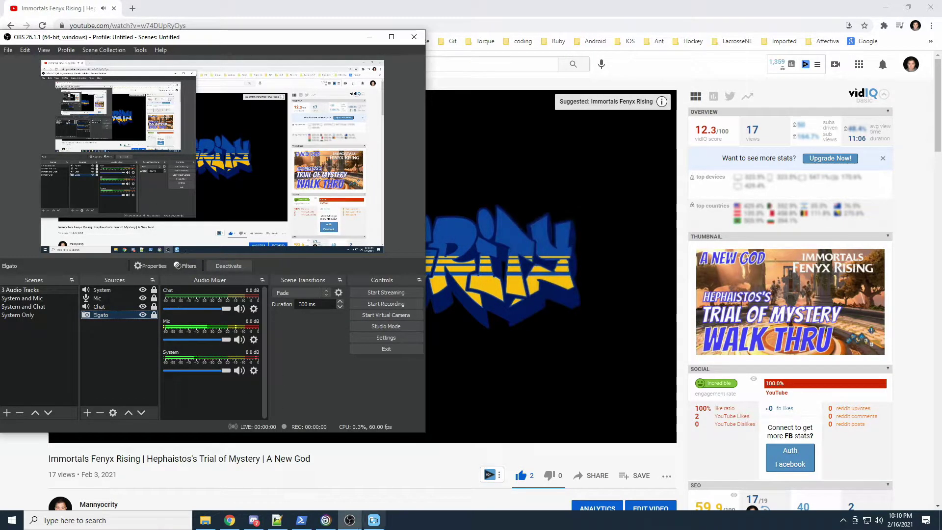
Step: Run Discord's mic test while the video plays to check the Chat, Mic and System meters together, and stop the test
left_click(263, 525)
left_click(504, 191)
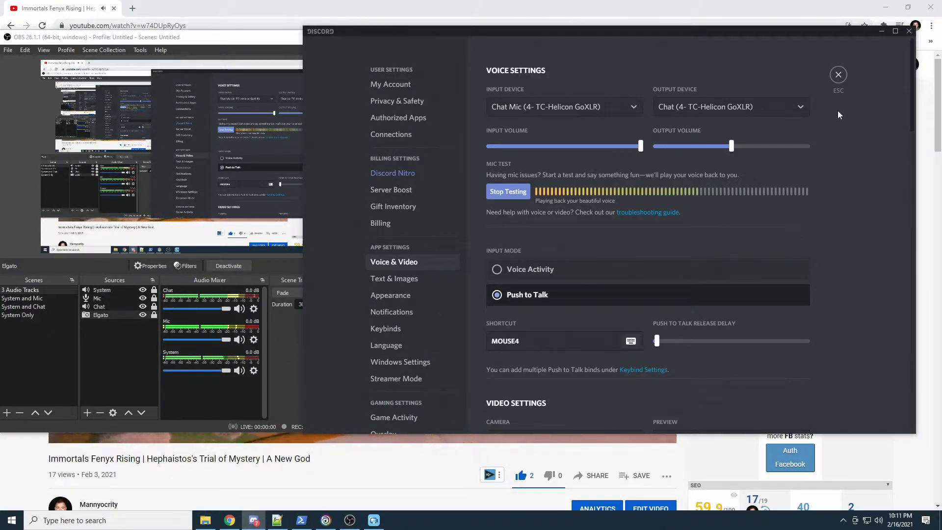
left_click(508, 192)
Step: Pause the YouTube video and clear the browser and Discord off the desktop, leaving the OBS window near the middle
left_click(384, 444)
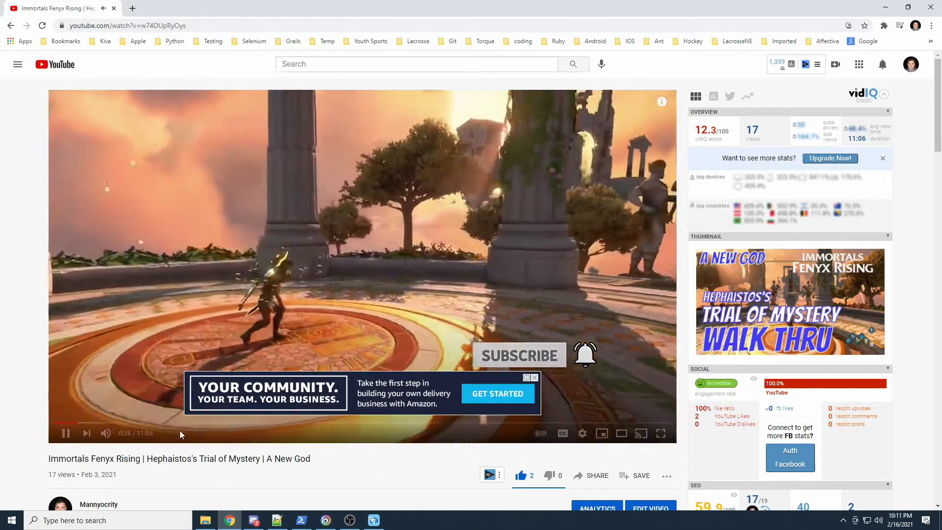
left_click(65, 432)
left_click(350, 521)
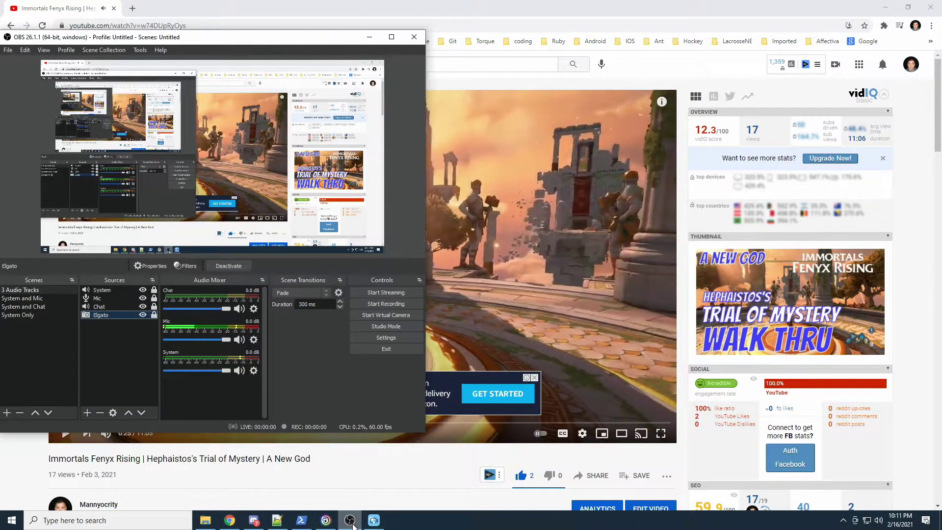
left_click(884, 7)
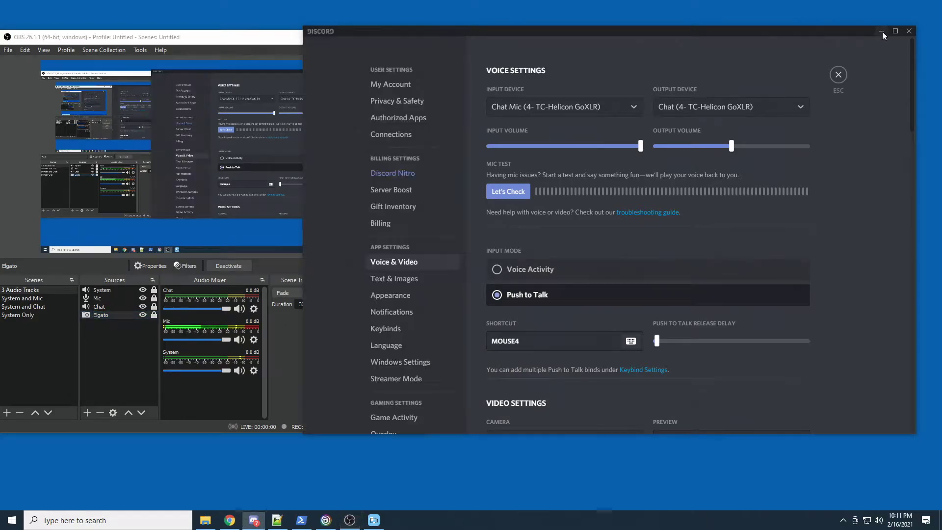
left_click(881, 31)
left_click_drag(315, 41, 512, 42)
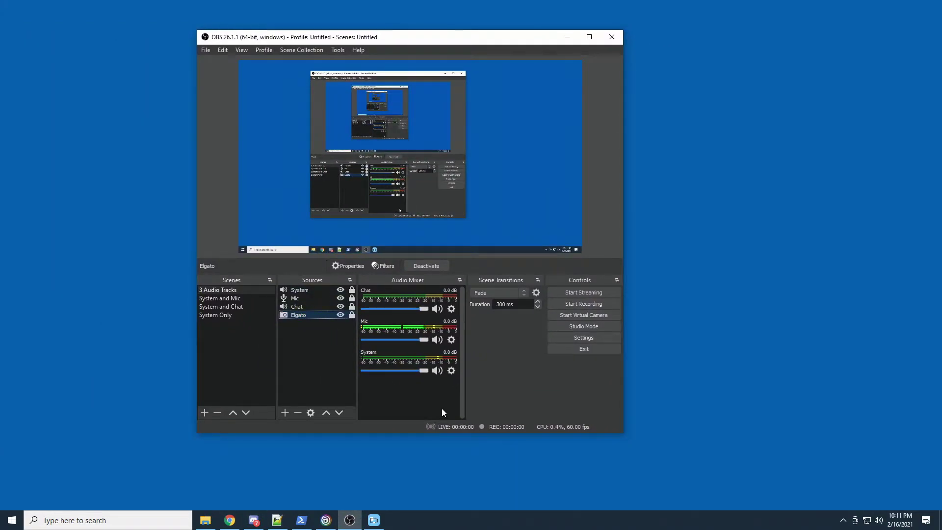
Step: Examine the recording output settings in OBS, including the recording format and the enabled audio tracks
left_click(598, 337)
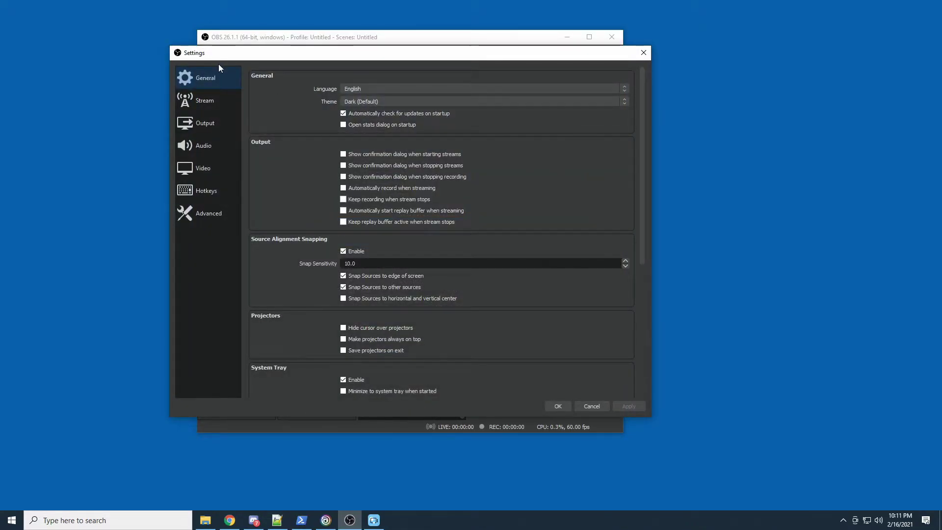
left_click(203, 117)
left_click(290, 94)
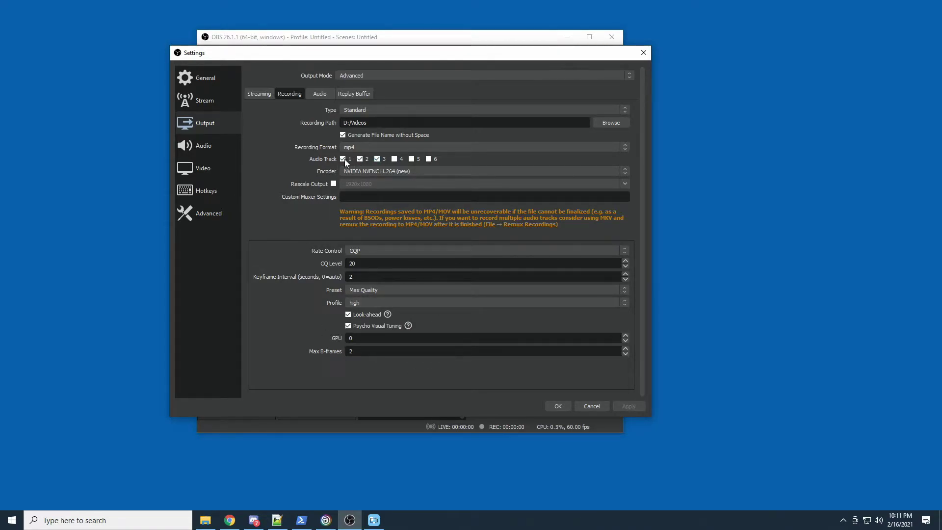
Step: Examine the names given to audio tracks 1 to 3 in the output settings, and close the settings without changes
left_click(318, 95)
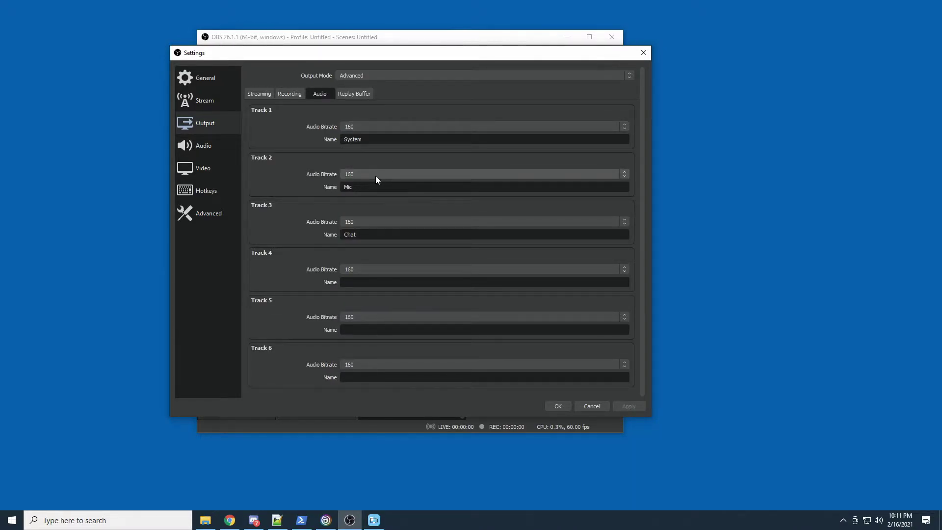
double_click(353, 139)
key("Tab")
key("Tab")
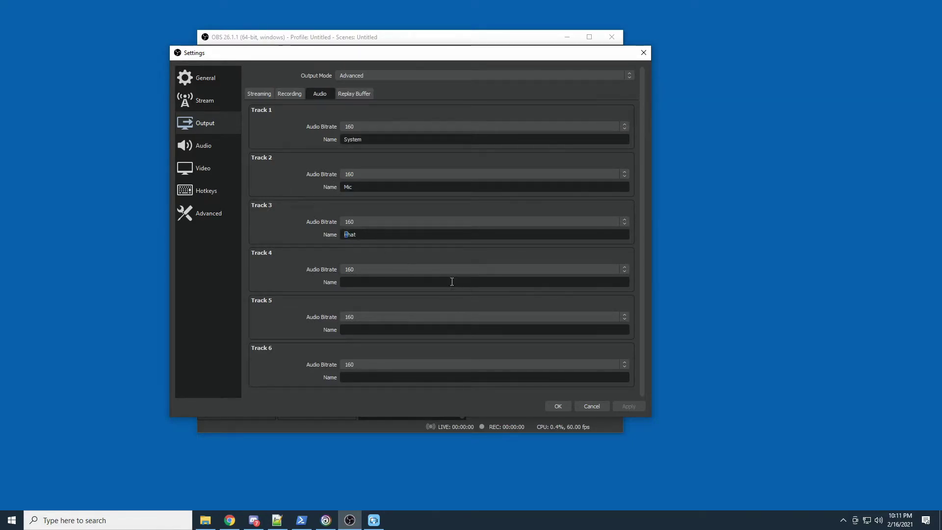
left_click(589, 407)
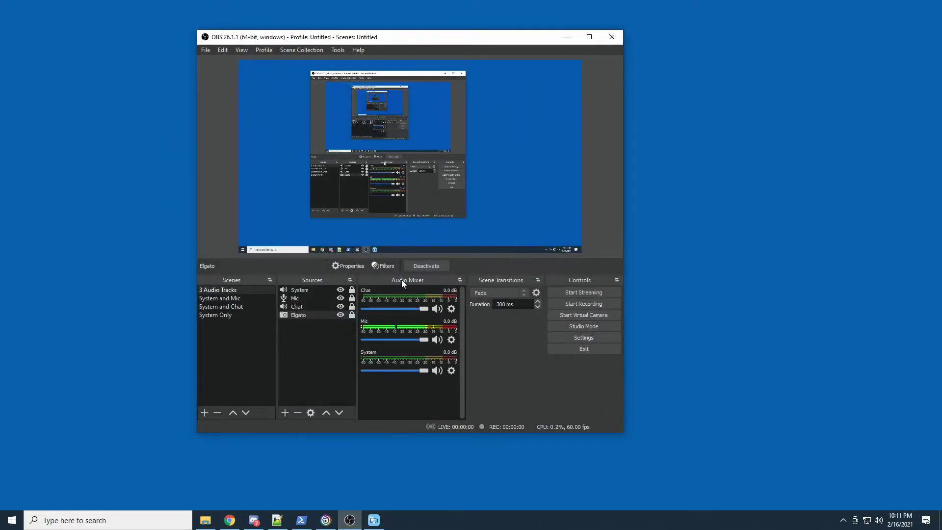
Step: Examine which track each audio source is assigned to in the Advanced Audio Properties, and close them
right_click(411, 396)
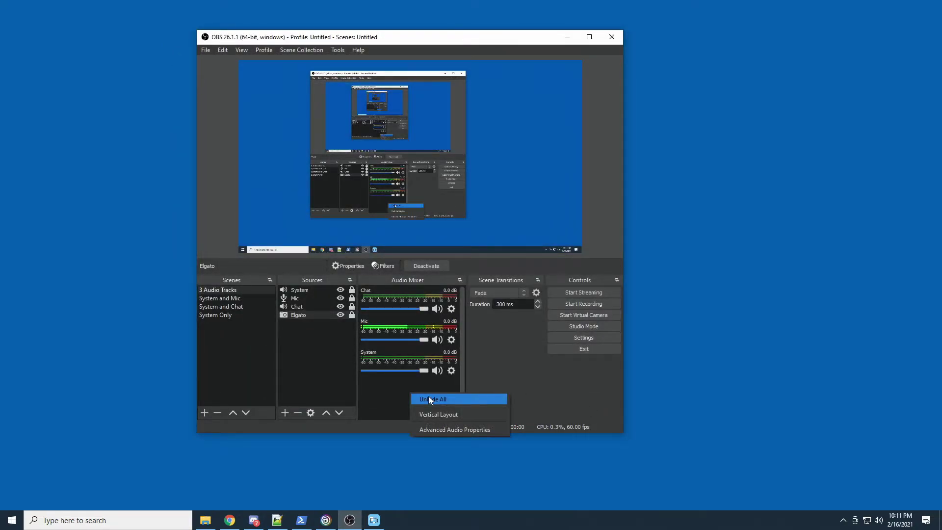
left_click(449, 430)
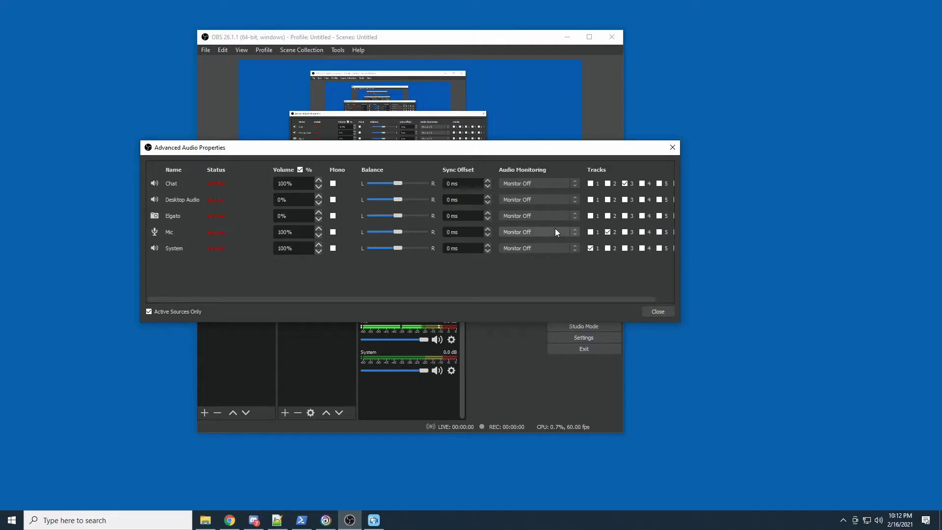
left_click(663, 312)
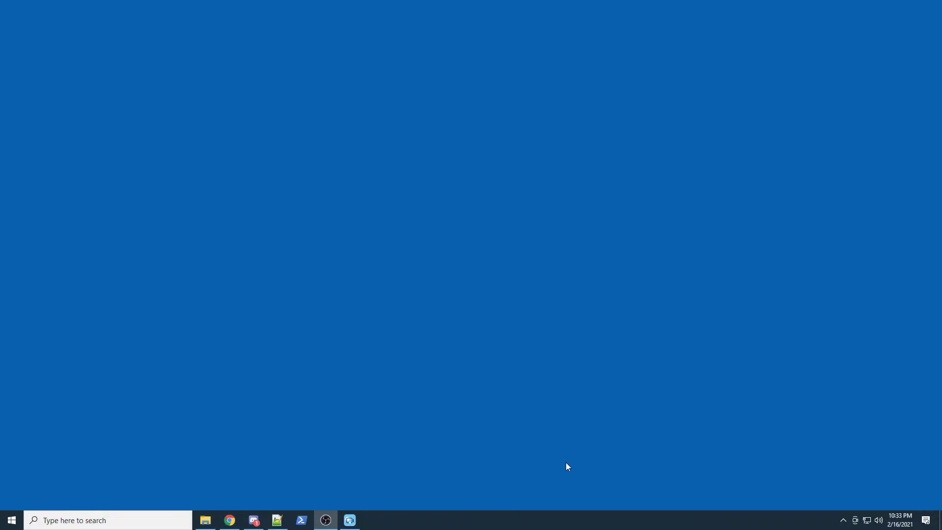
Step: Switch to Movavi Video Editor Plus, import game_play.mp4 into the media bin, and place it at the start of the video track
left_click(354, 521)
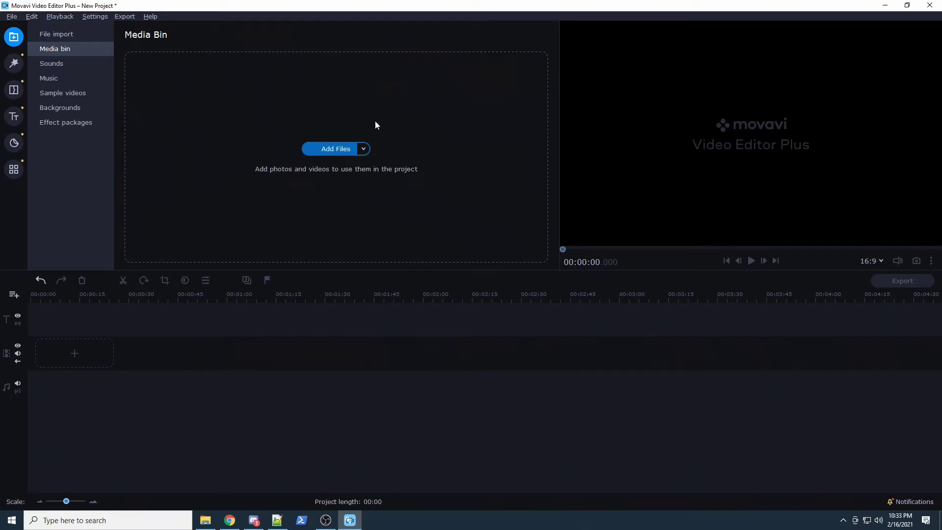
left_click(328, 147)
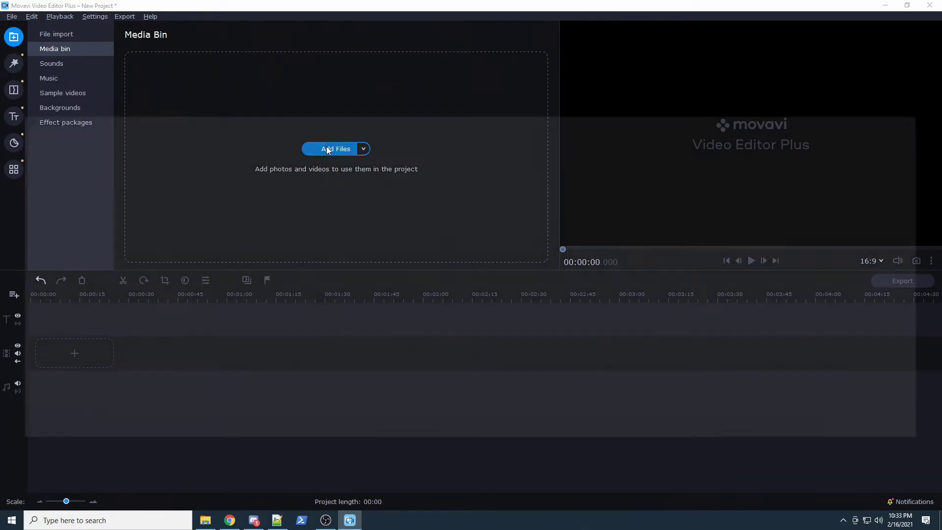
left_click(112, 194)
double_click(111, 191)
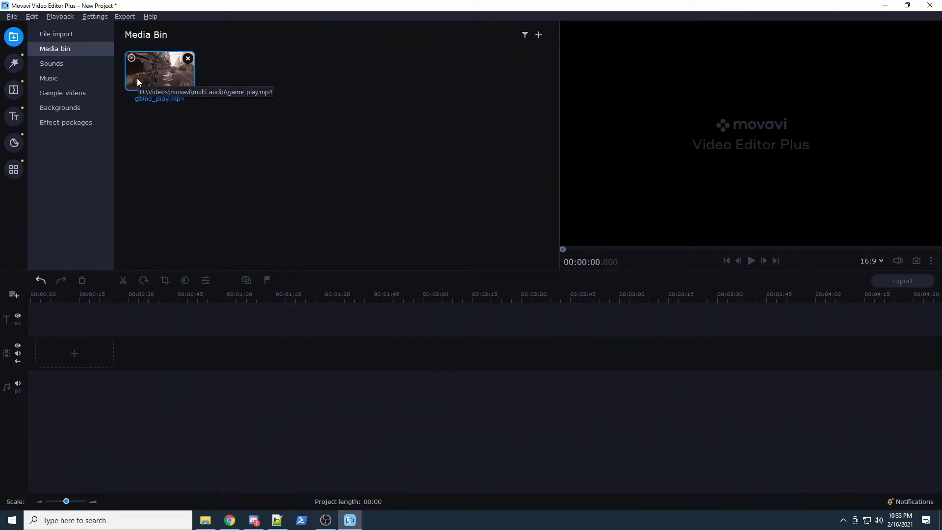
left_click_drag(156, 71, 71, 344)
Step: Play the game_play.mp4 clip from several points to check its combined audio, then pause playback and minimize the editor
left_click(751, 260)
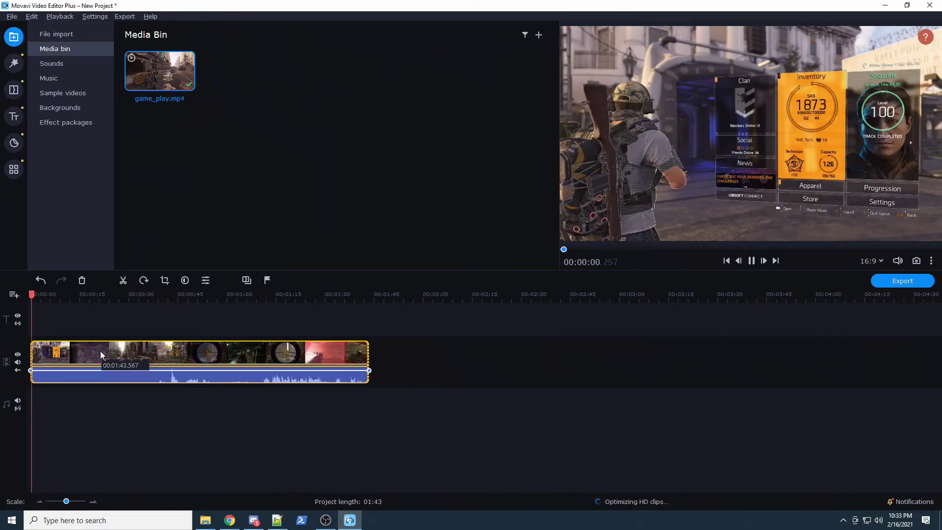
left_click(161, 352)
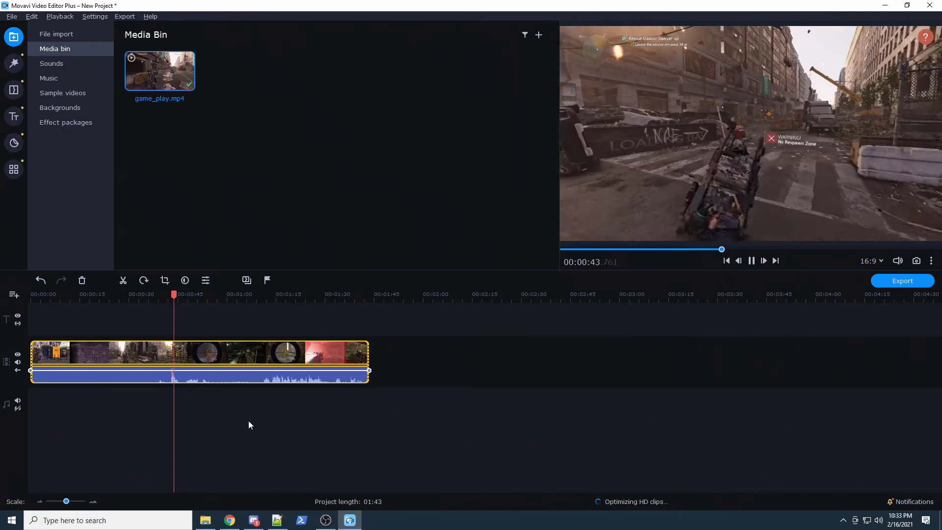
left_click(186, 378)
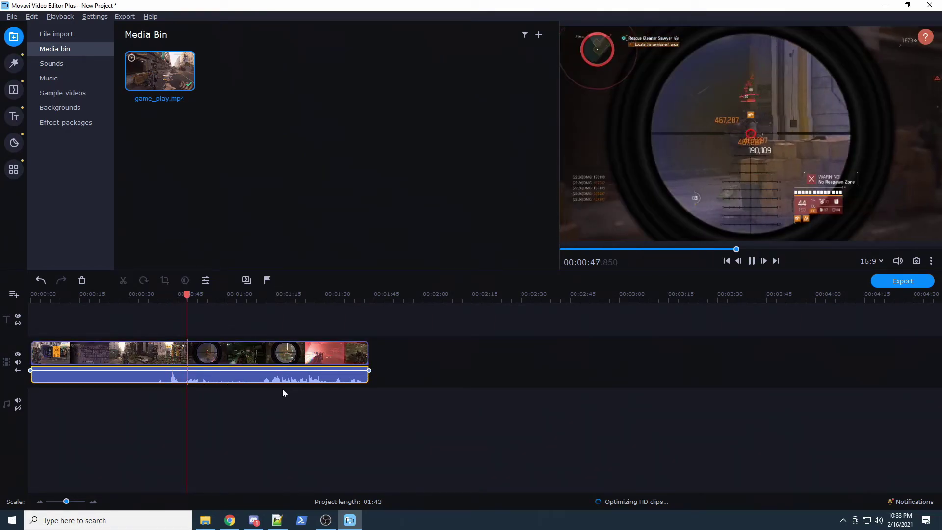
left_click(262, 378)
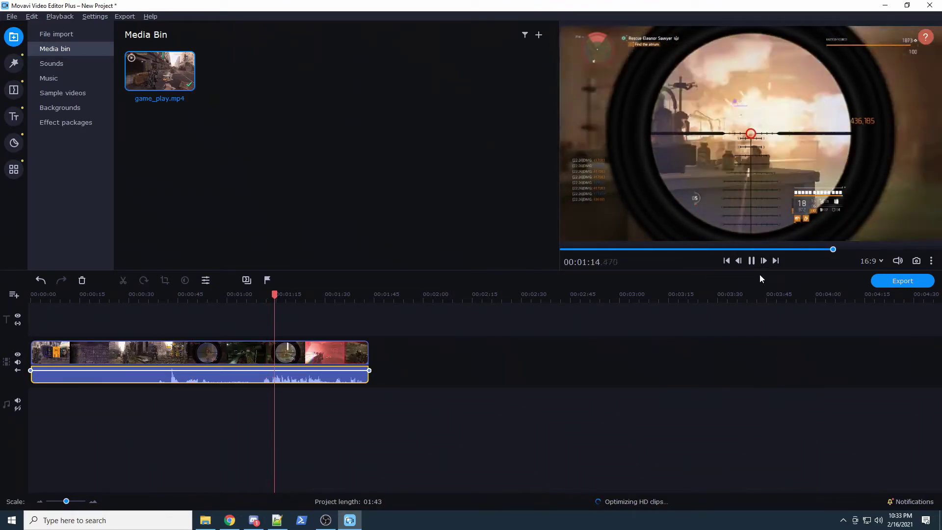
left_click(752, 263)
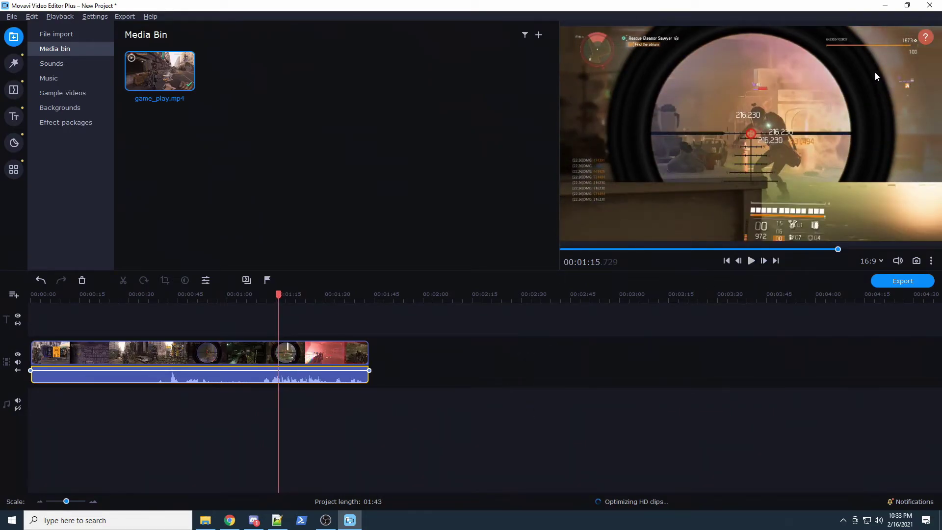
left_click(884, 6)
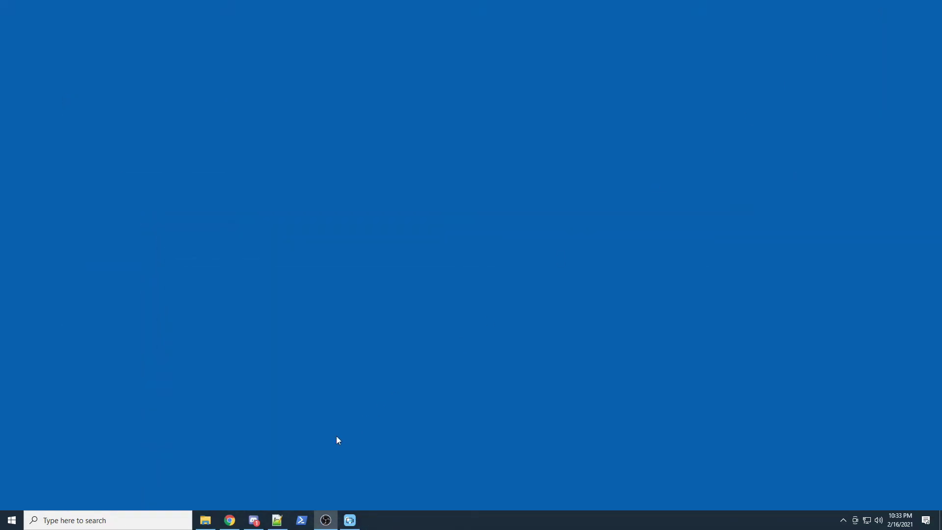
Step: Switch to Chrome and open the BtbN Windows builds from the FFmpeg download page
left_click(230, 520)
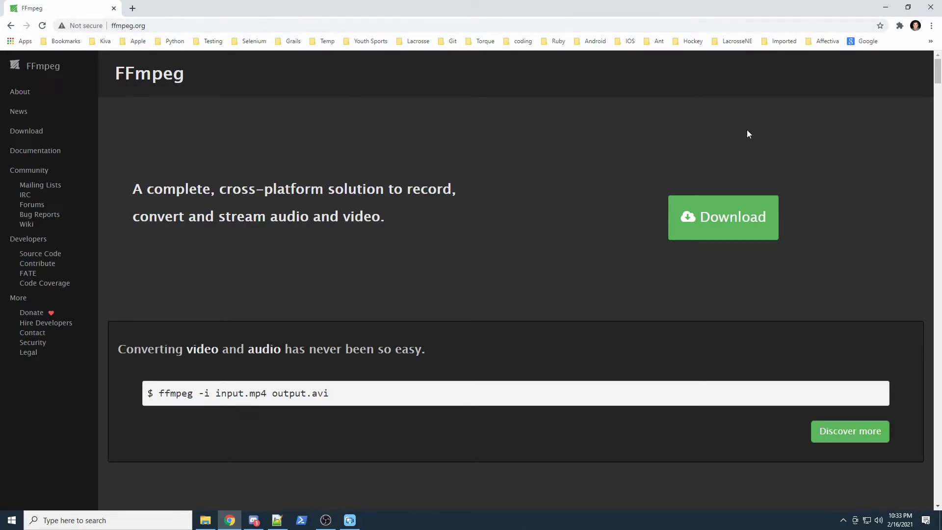
left_click(729, 229)
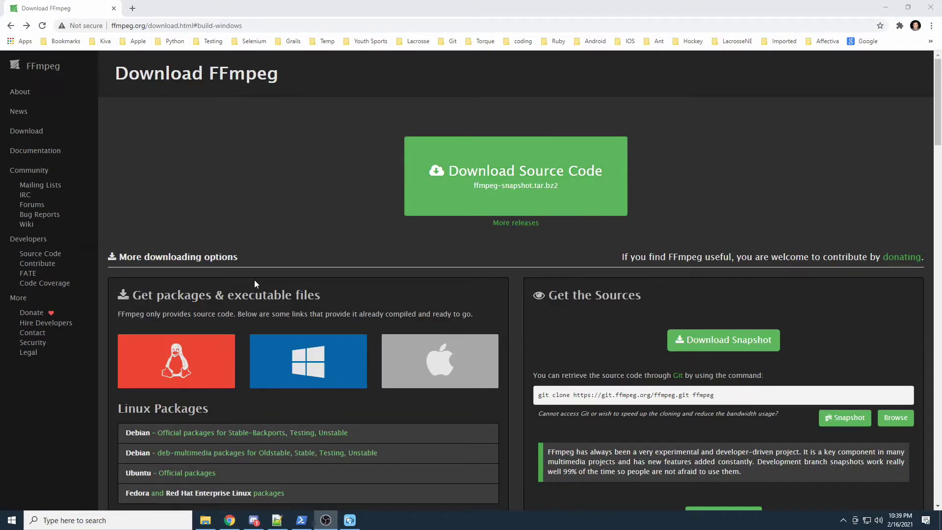
mouse_move(428, 355)
mouse_move(309, 353)
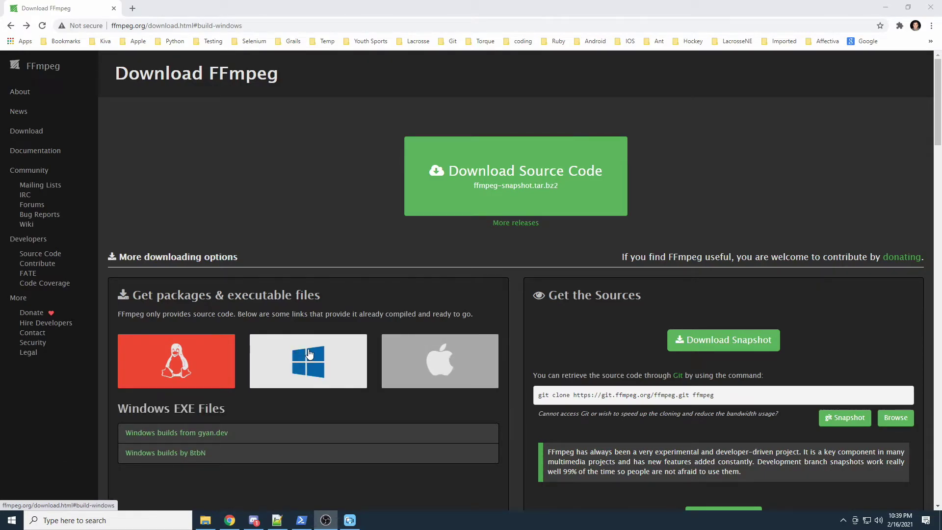
left_click(157, 459)
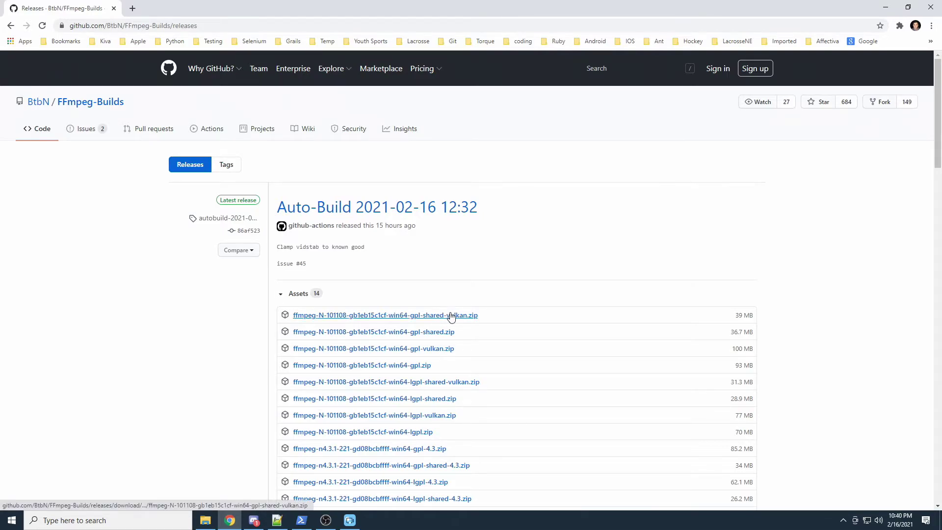
Step: Open the Windows environment variables through Control Panel's advanced system settings
left_click(12, 520)
type("cont")
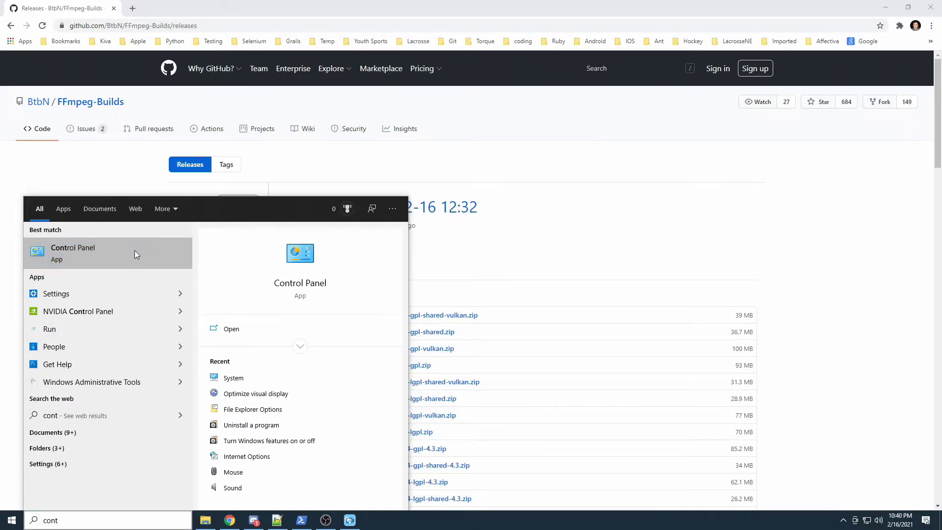
left_click(135, 252)
left_click(343, 159)
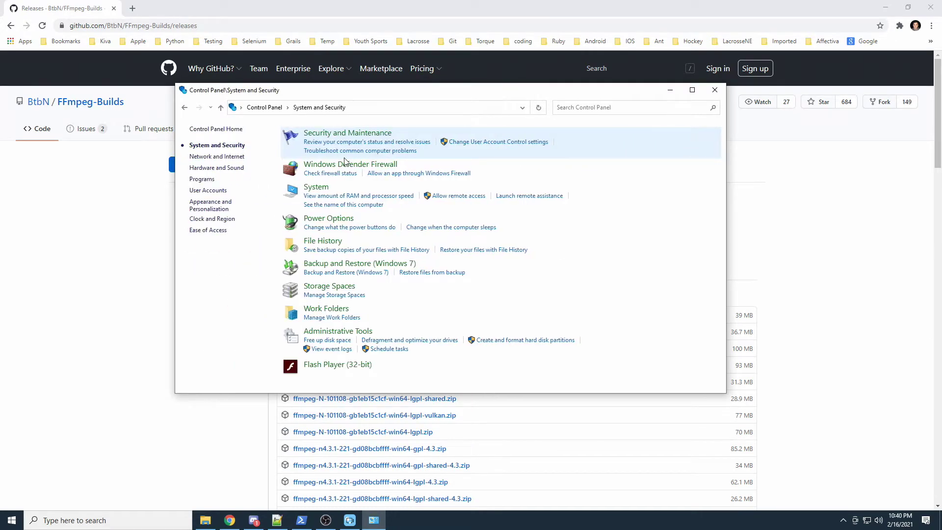
left_click(325, 189)
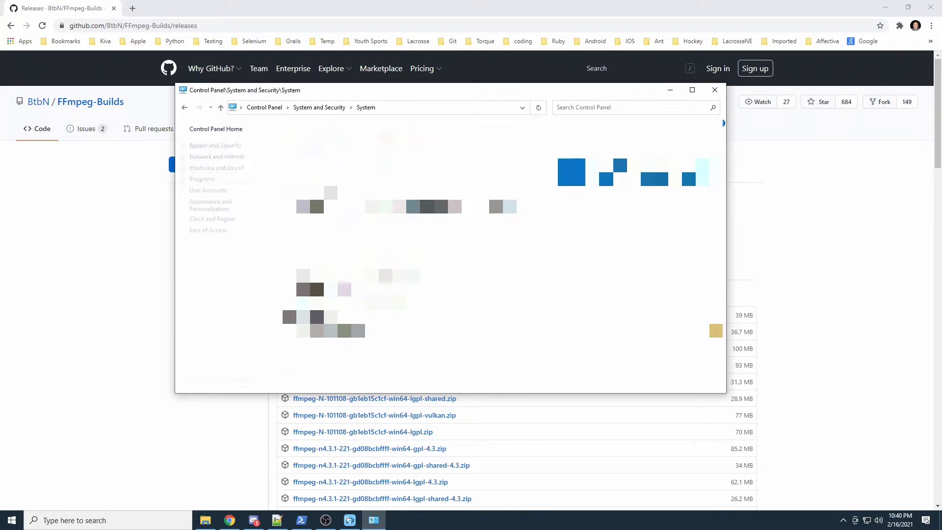
left_click(236, 187)
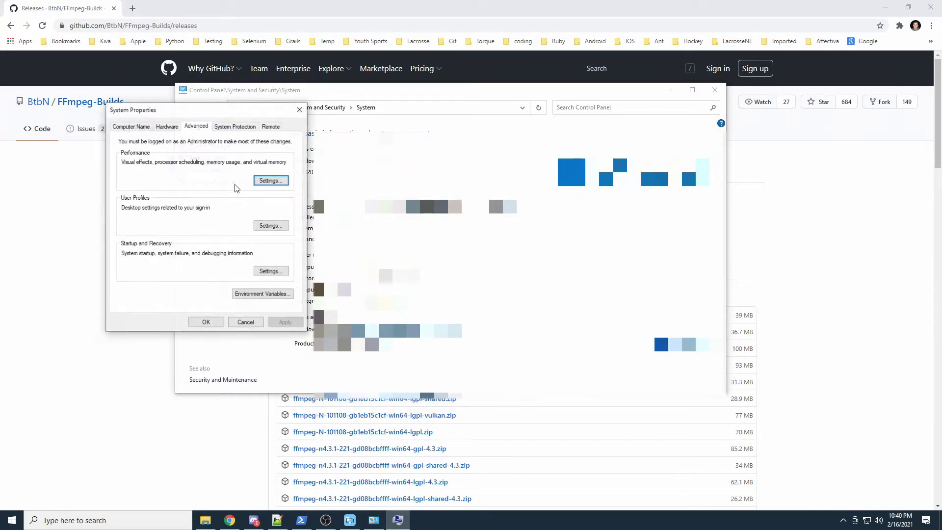
left_click(269, 294)
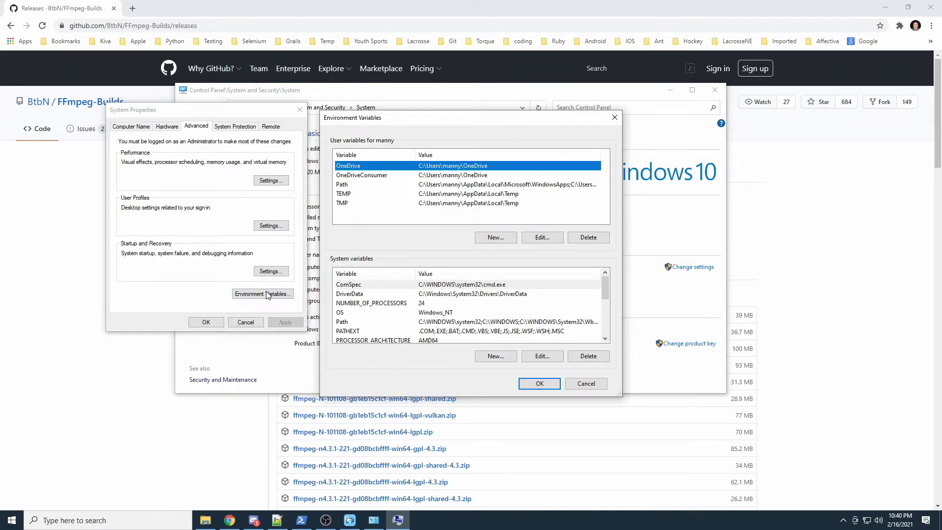
Step: Examine the user Path variable's entries for the ffmpeg bin folder, and close the system dialogs without changes
double_click(349, 185)
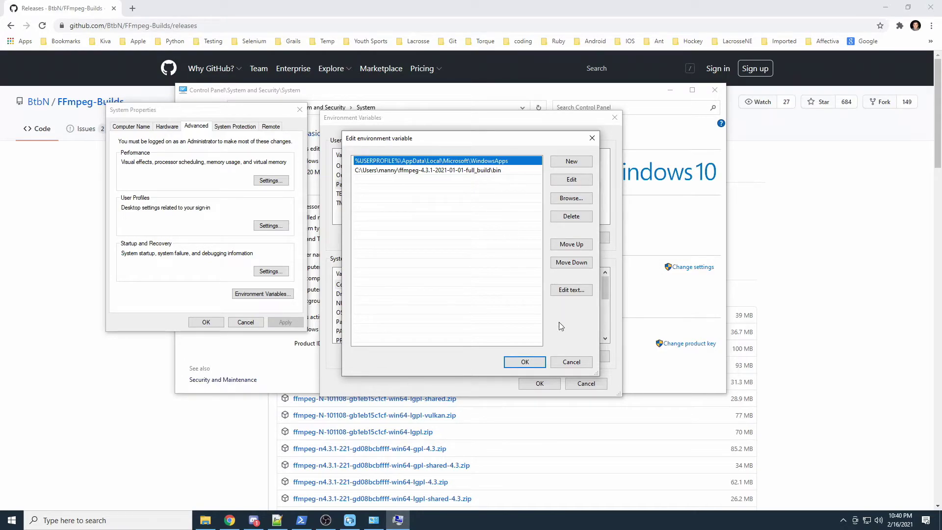
left_click(524, 361)
left_click(539, 383)
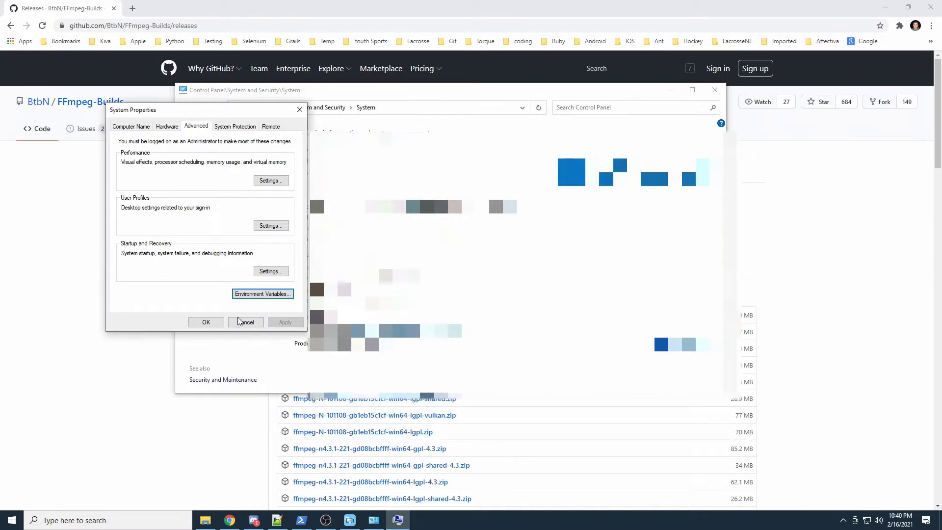
left_click(206, 321)
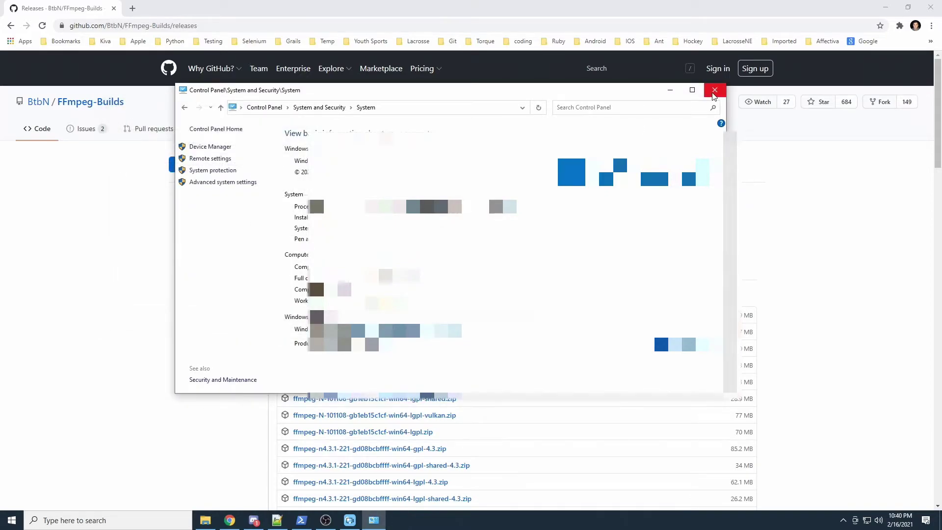
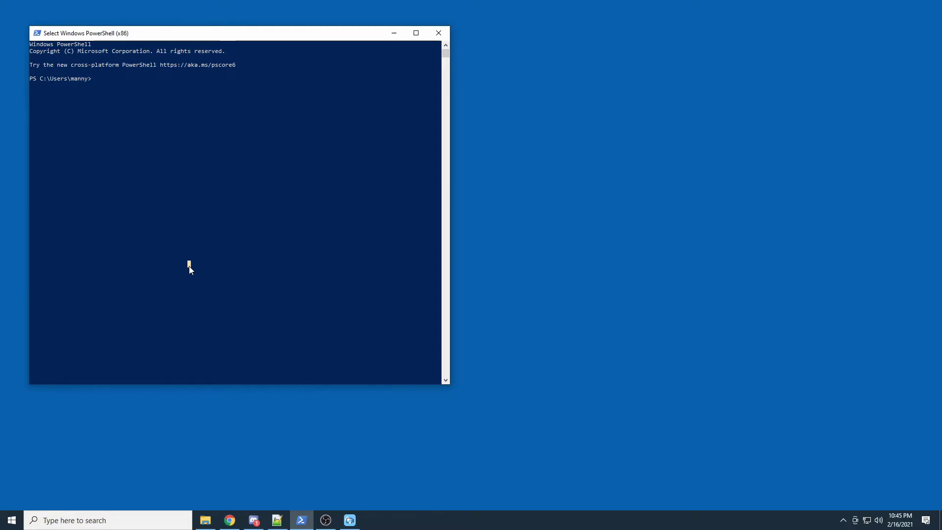
Step: Change the PowerShell working directory to D:\Videos\movavi\multi_audio
type("cd d:\\")
key("Return")
type("cd v")
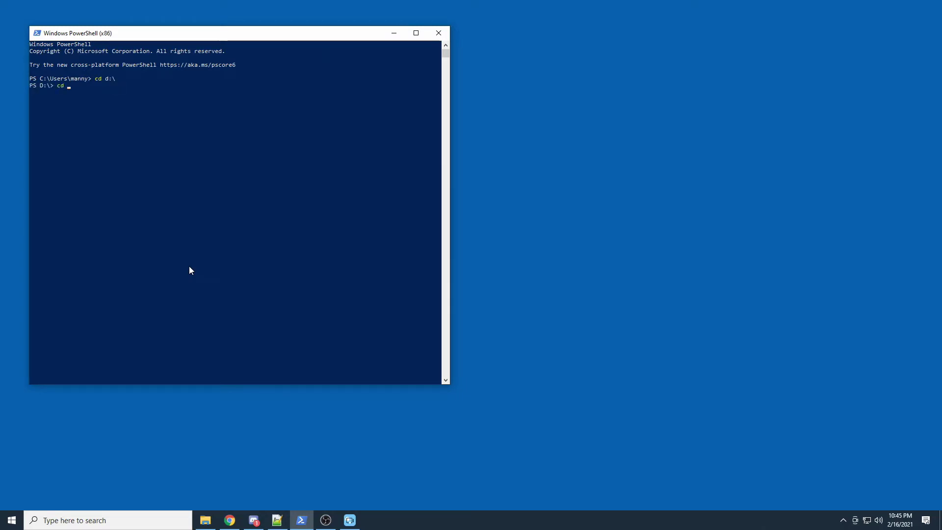
key("Tab")
type("manhunt")
key("BackSpace")
key("BackSpace")
key("BackSpace")
key("BackSpace")
key("BackSpace")
key("BackSpace")
type("o")
key("Tab")
type("m")
key("Tab")
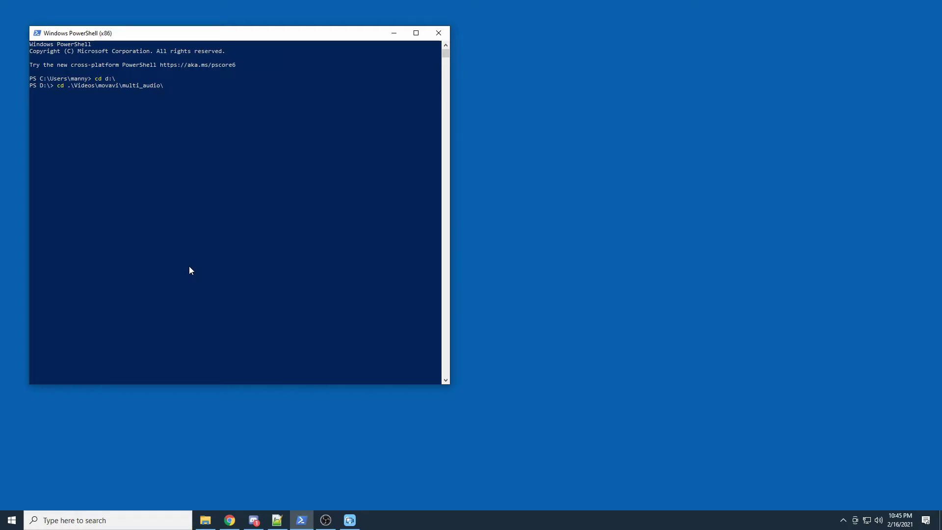
key("Return")
Step: List the folder's files and enter the command ffmpeg.exe -i .\2021-01-19_22-24-35.mp4 -map 0:2 -c:a copy _mic.mov without running it
type("ls")
key("Return")
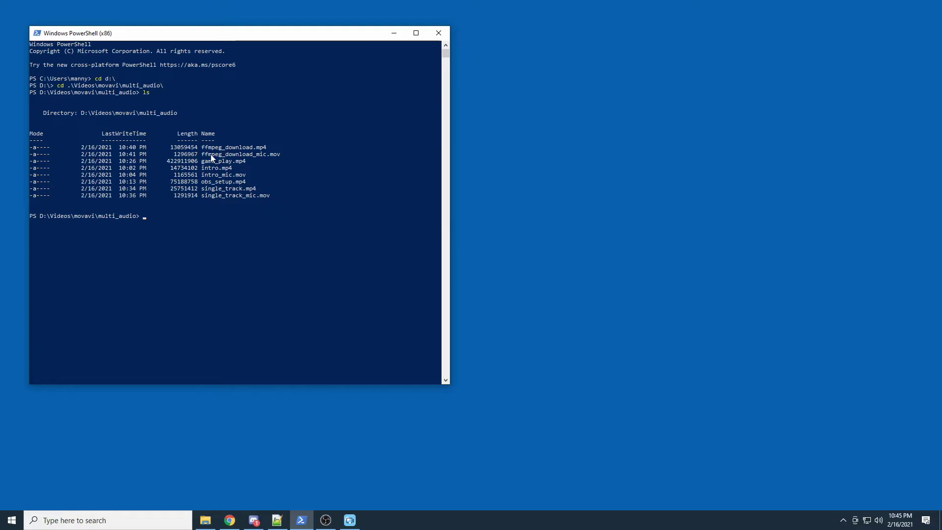
left_click_drag(201, 161, 232, 164)
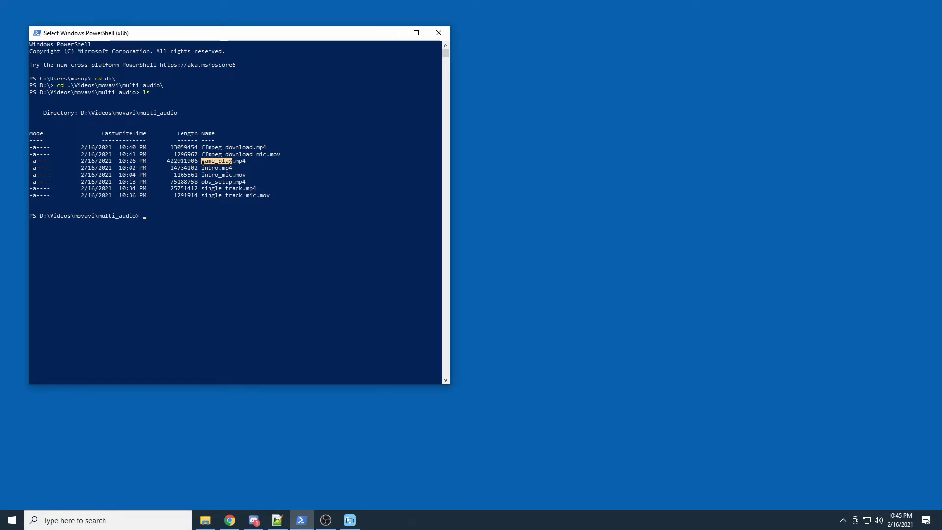
left_click(277, 520)
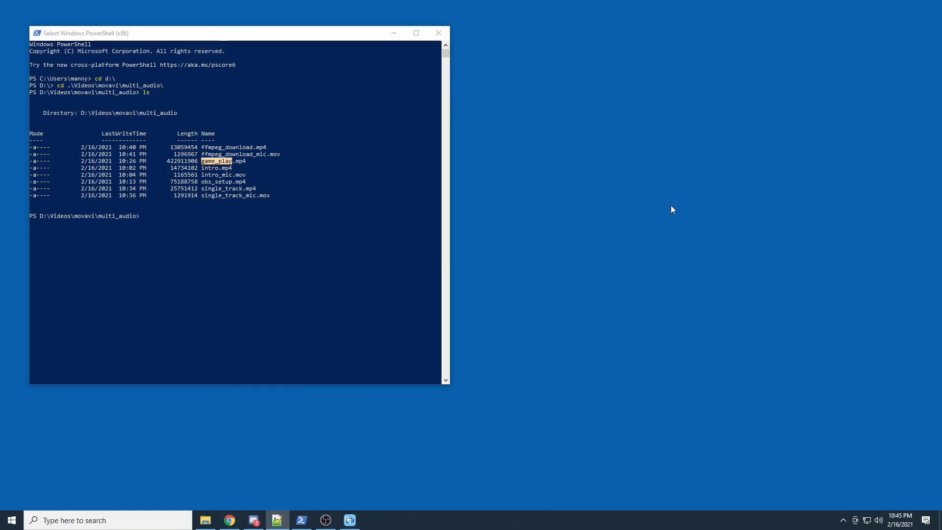
left_click(282, 275)
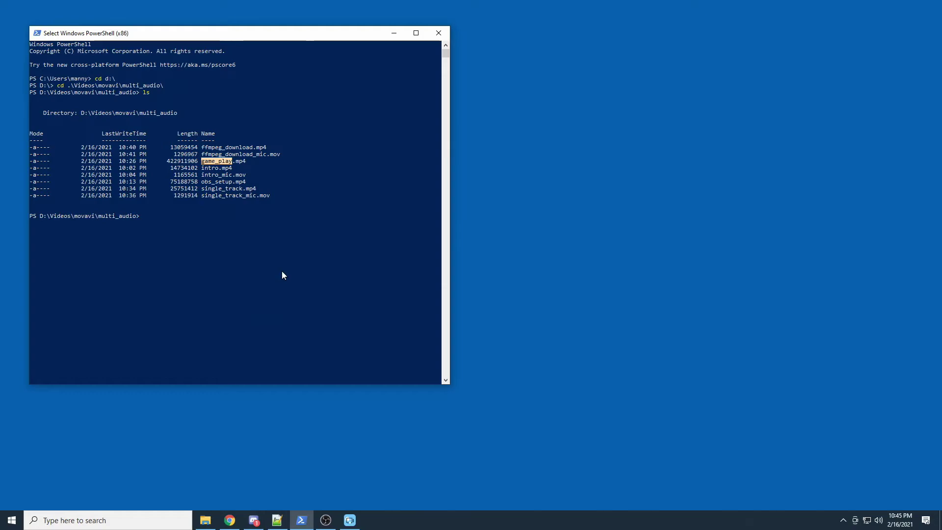
type("ffmpeg.exe -i .\\2021-01-19_22-24-35.mp4 -map 0:2 -c:a copy _mic.mov")
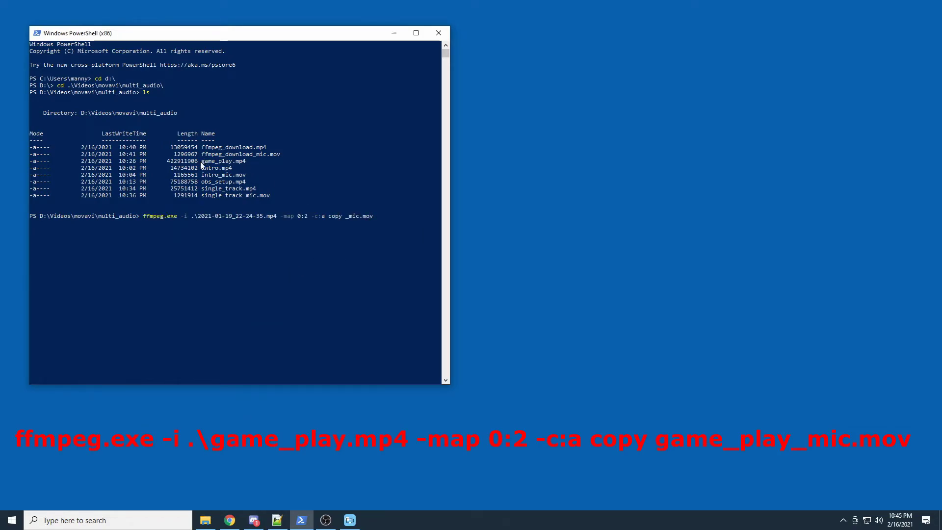
Step: Copy game_play from the file listing and insert it before _mic.mov, making the output file name game_play_mic.mov
left_click_drag(202, 163, 231, 165)
right_click(232, 165)
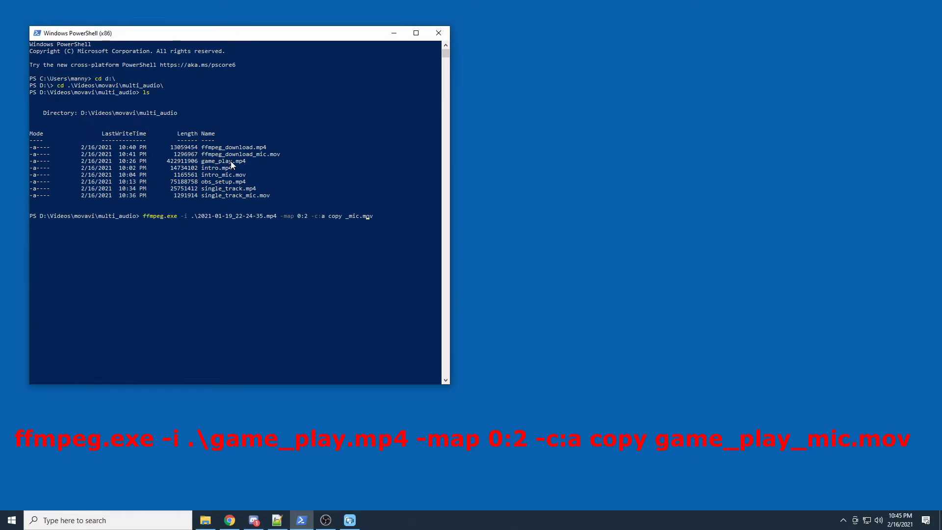
key("Left")
right_click(232, 165)
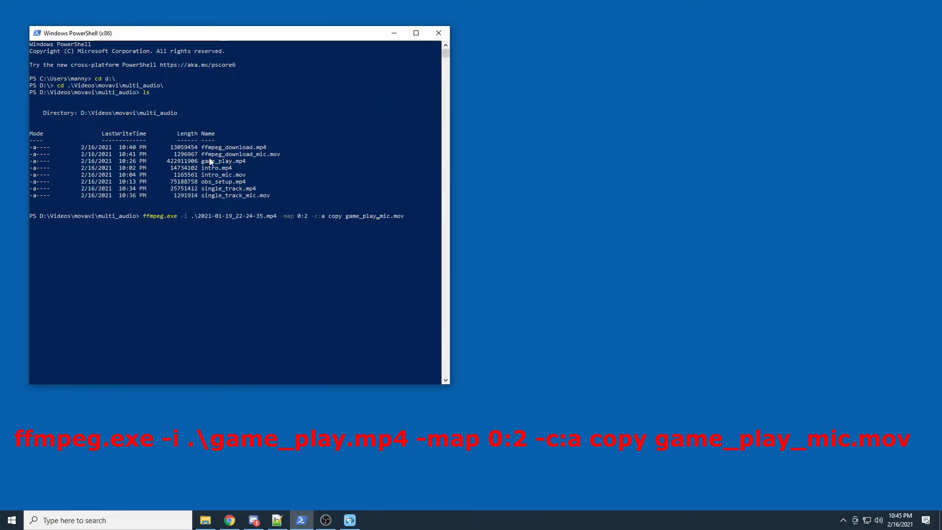
Step: Replace the dated input file name in the ffmpeg command with game_play, so that the input is .\game_play.mp4
key("Left")
key("Left")
key("Left")
key("Left")
key("Left")
key("Left")
key("Left")
key("Left")
key("Left")
key("Left")
key("Left")
key("Left")
key("Left")
key("Left")
key("Left")
key("Left")
key("Left")
key("Left")
key("BackSpace")
key("BackSpace")
key("BackSpace")
key("BackSpace")
key("BackSpace")
key("BackSpace")
key("BackSpace")
key("BackSpace")
key("BackSpace")
key("BackSpace")
key("BackSpace")
key("BackSpace")
key("BackSpace")
key("BackSpace")
key("BackSpace")
key("BackSpace")
key("BackSpace")
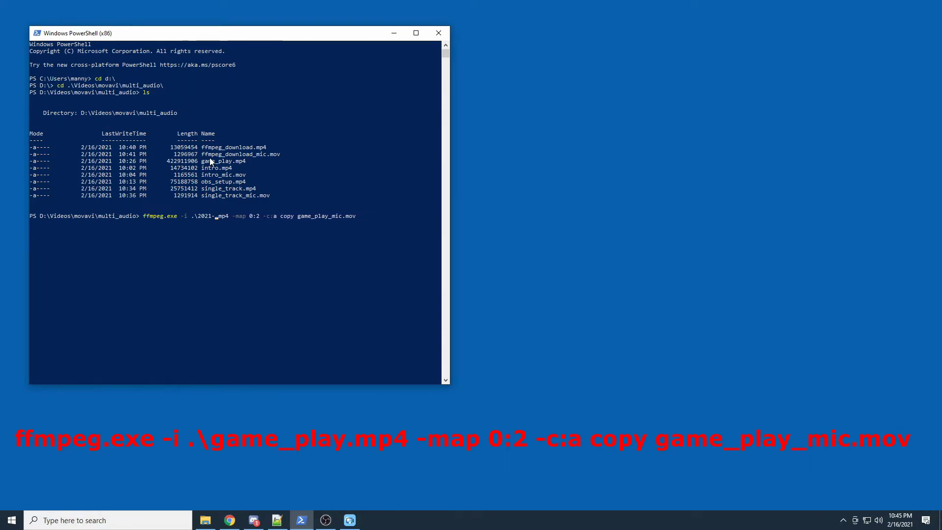
key("BackSpace")
key("BackSpace")
type("game_play")
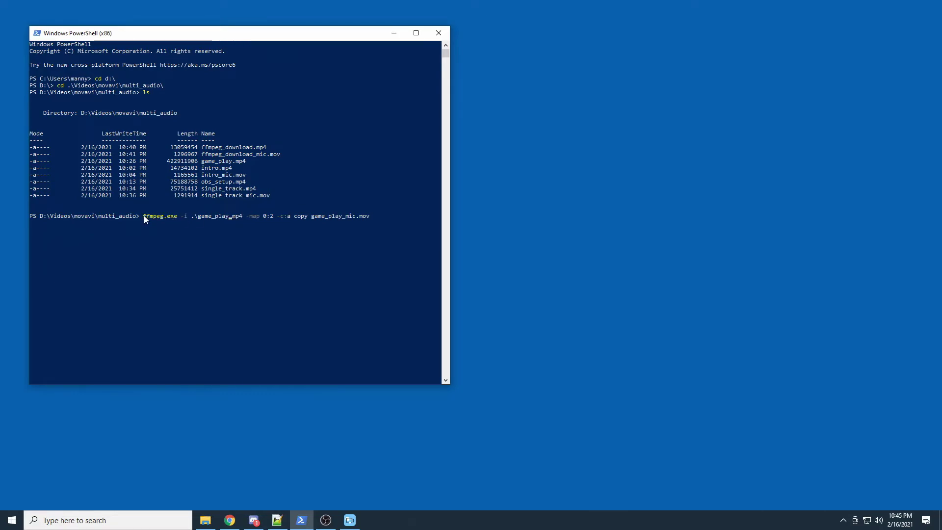
Step: Examine each part of the ffmpeg command in turn, from the executable and input file to the copy option and output name
left_click(175, 216)
left_click_drag(160, 216, 144, 216)
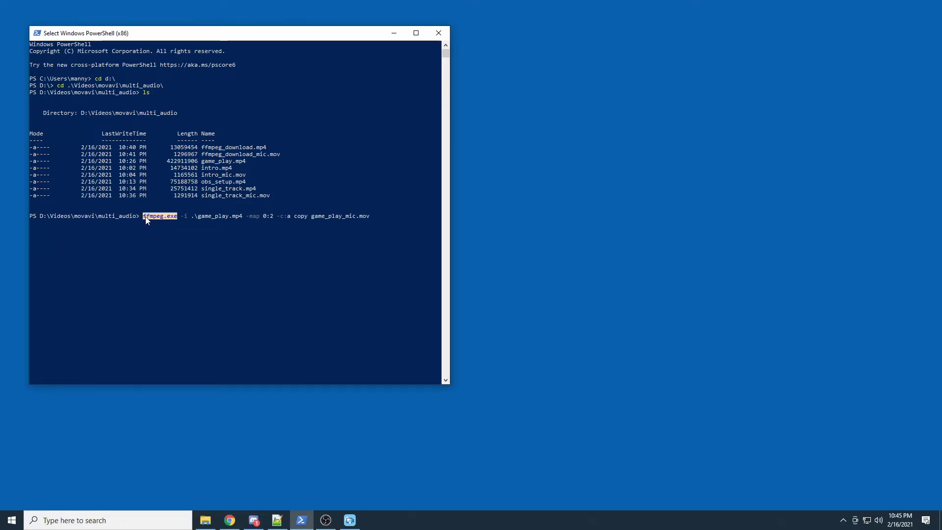
left_click(182, 216)
left_click_drag(192, 217, 262, 218)
left_click_drag(278, 216, 353, 219)
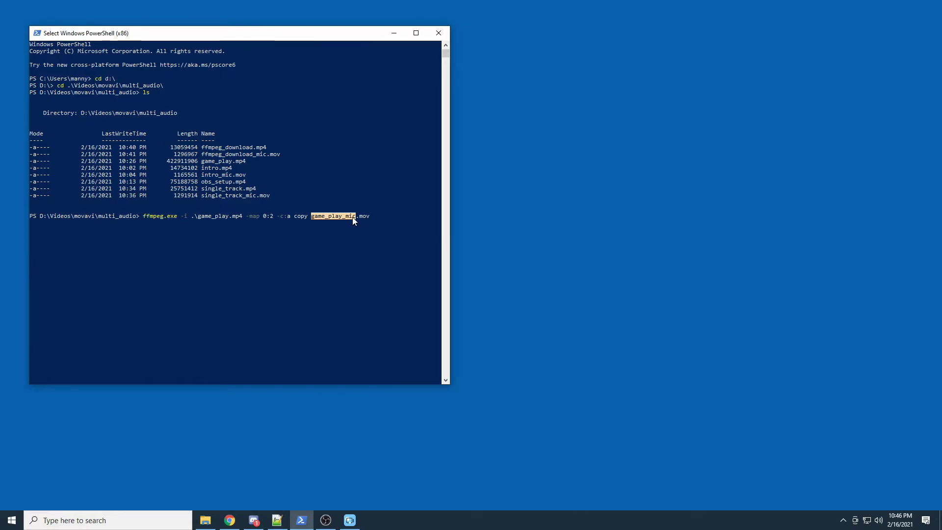
Step: Check the input and output file names, and run the ffmpeg command extracting stream 0:2 of game_play.mp4 into game_play_mic.mov
left_click(346, 217)
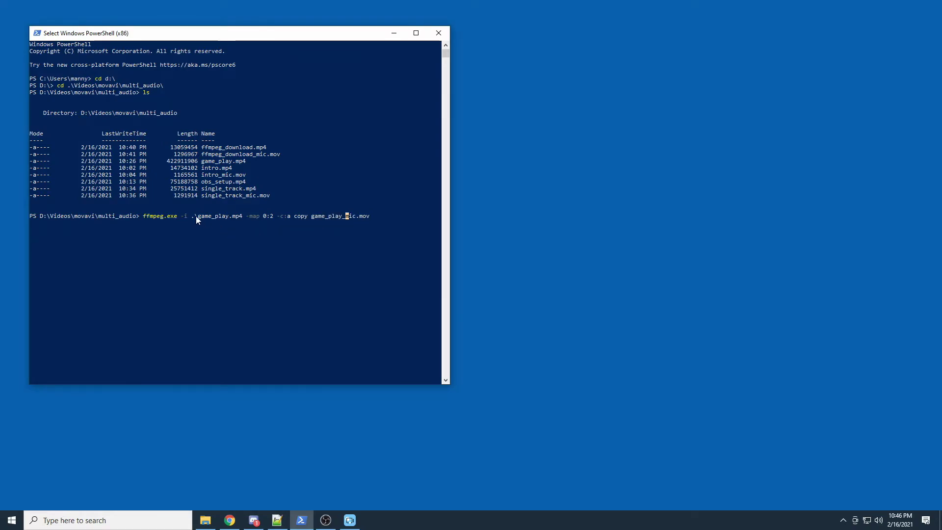
left_click_drag(198, 216, 204, 216)
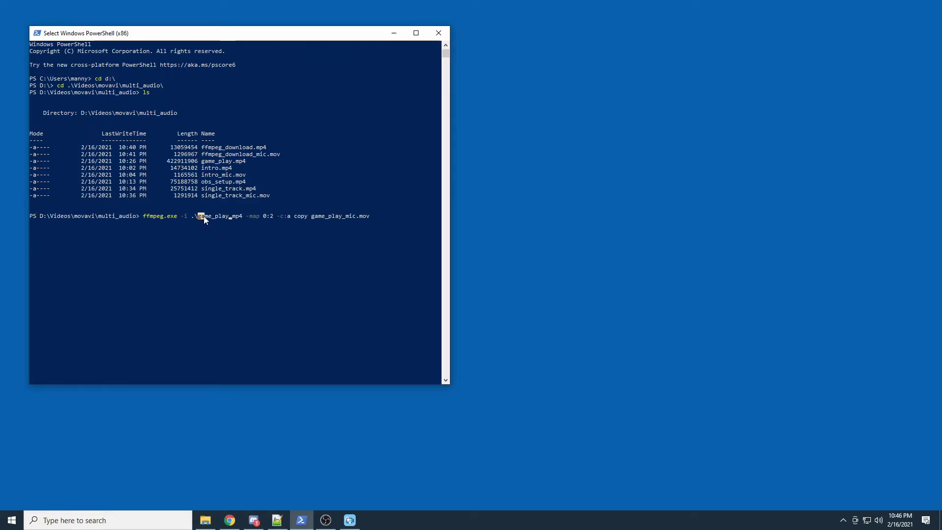
left_click(347, 217)
left_click(271, 216)
left_click_drag(344, 216, 352, 216)
left_click(372, 217)
key("Escape")
left_click(382, 223)
key("Escape")
key("Return")
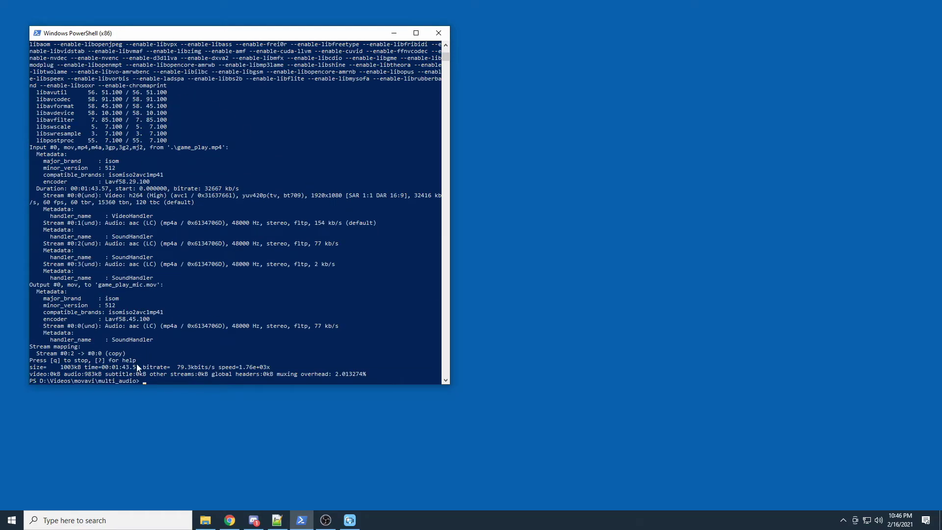
Step: List the files in the multi_audio folder to check for the extracted microphone file
left_click(173, 352)
key("Escape")
type("ls")
key("Return")
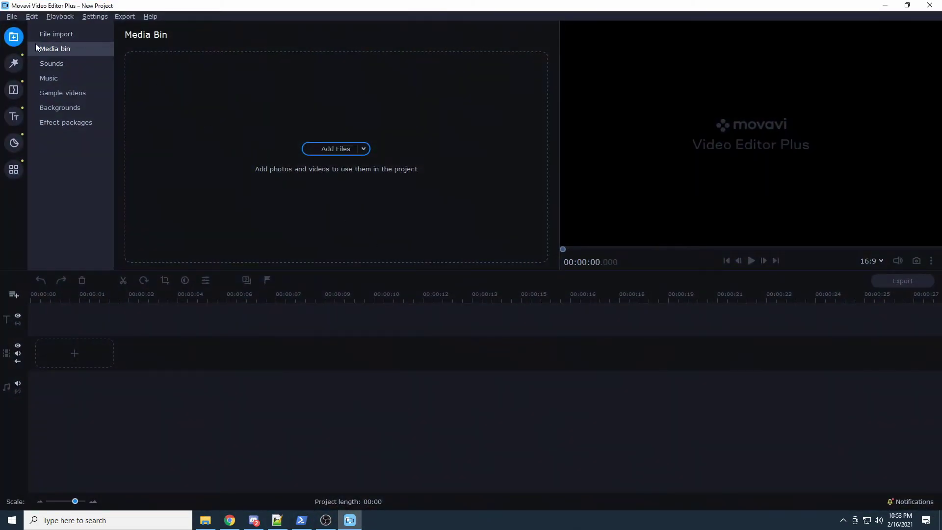
Step: In Movavi Video Editor Plus, import game_play.mp4 and game_play_mic.mov from the multi_audio folder into the media bin
left_click(324, 151)
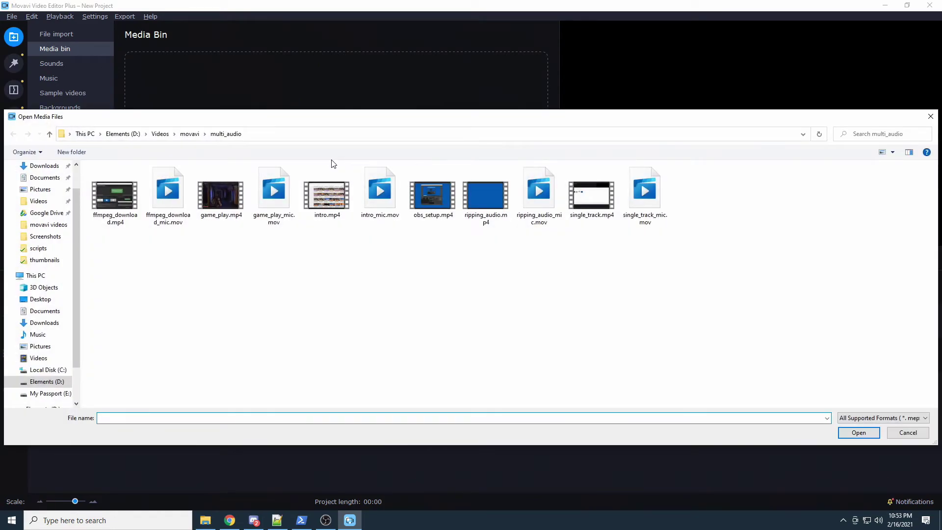
left_click(222, 196)
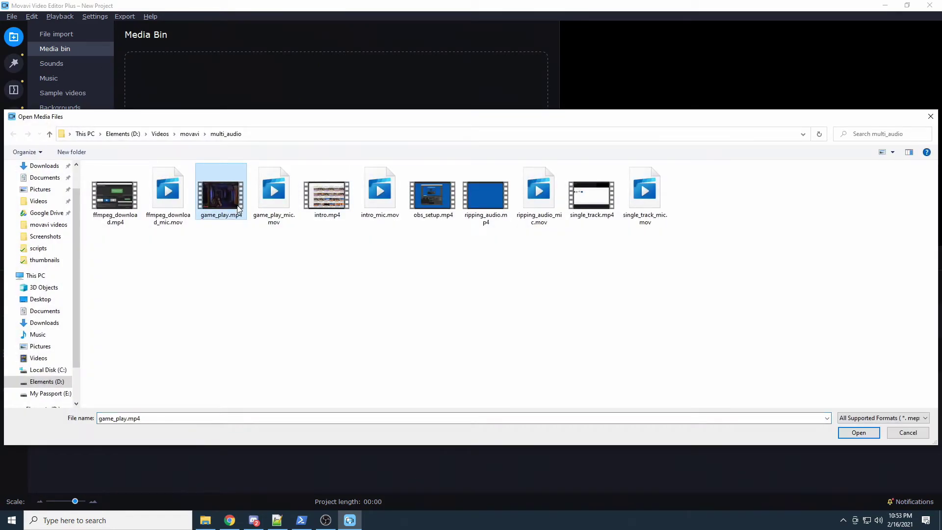
left_click(279, 205, "ctrl")
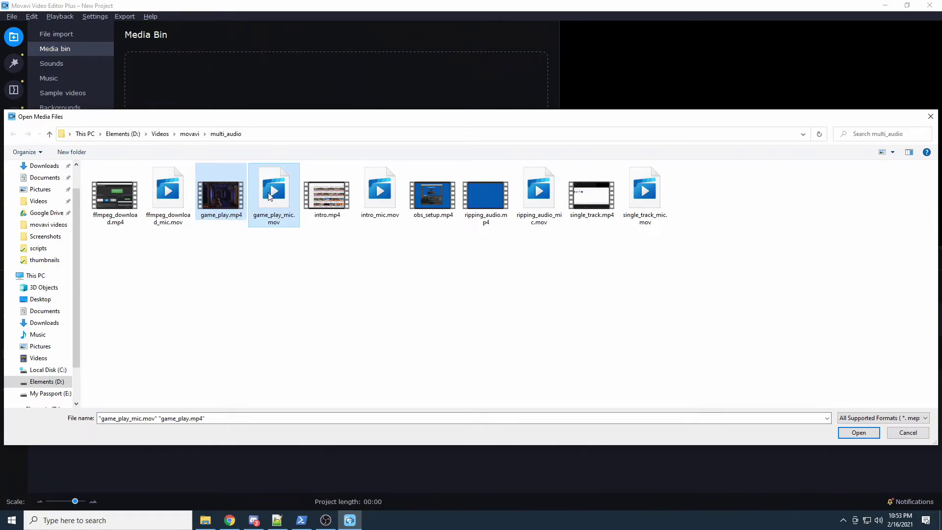
left_click(853, 434)
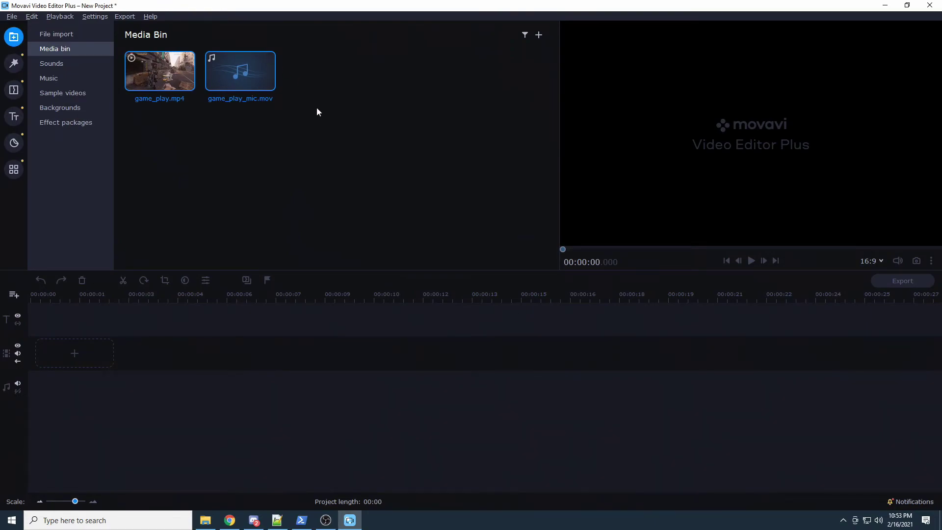
left_click(311, 165)
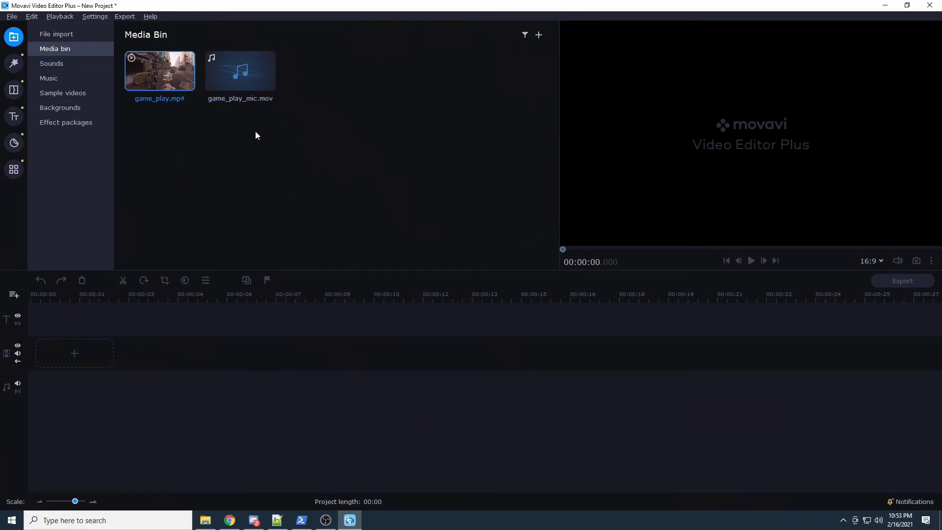
Step: Select game_play.mp4 and game_play_mic.mov together in the media bin and place both at the start of the timeline
left_click(241, 74)
left_click(128, 69)
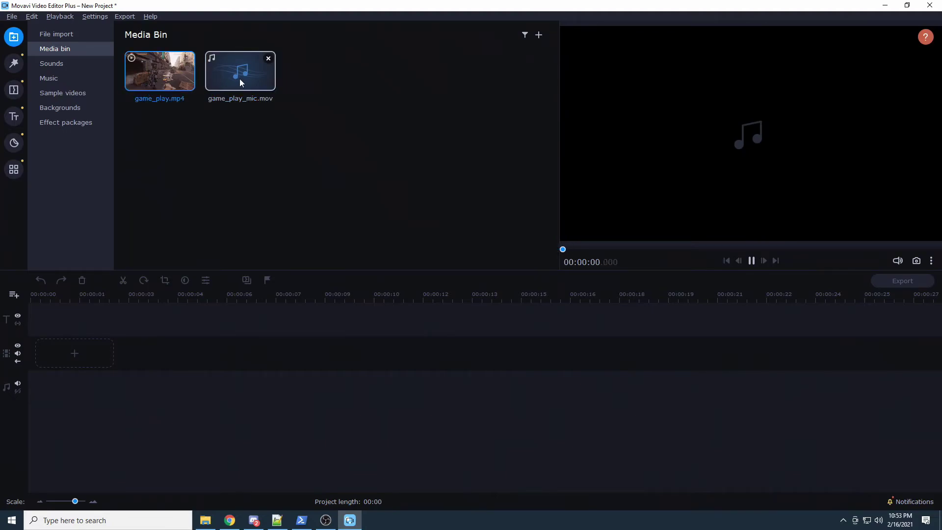
left_click(239, 78, "ctrl")
left_click_drag(164, 78, 61, 351)
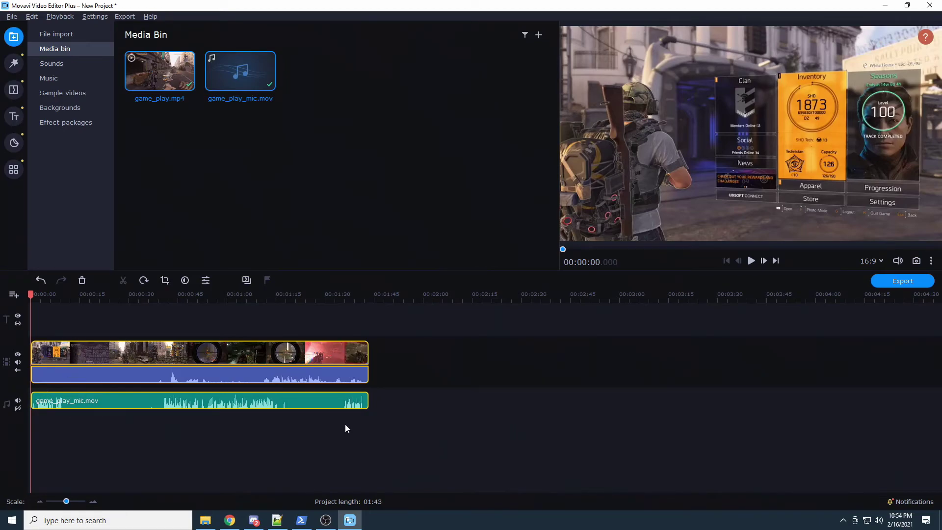
Step: Add an audio track and move the game_play_mic.mov clip down to it, keeping its start time
left_click(14, 296)
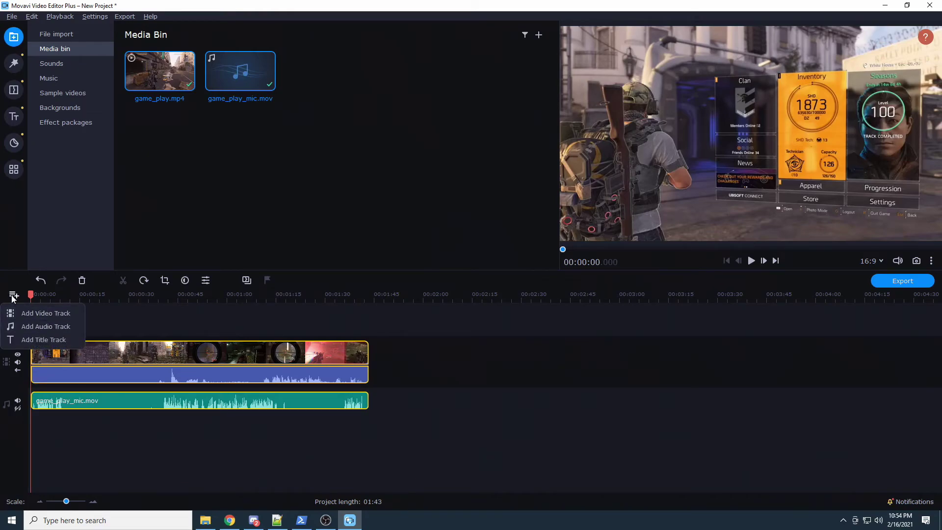
left_click(32, 327)
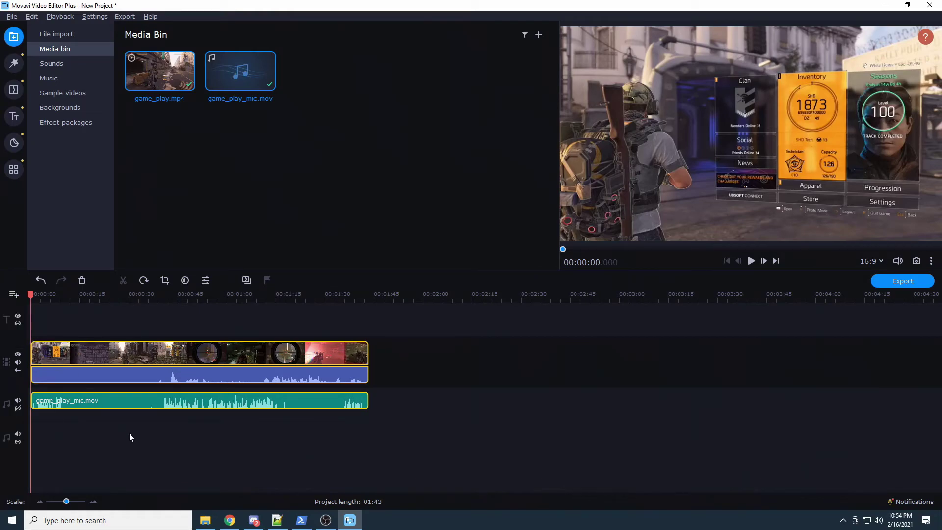
left_click_drag(118, 402, 117, 433)
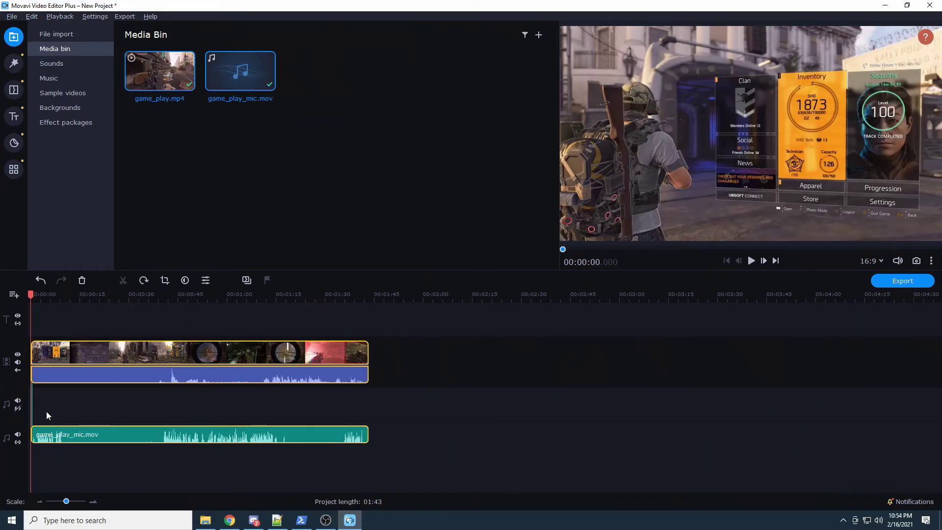
Step: Play the timeline from the start and from about 42 seconds to hear the game and microphone audio together
left_click(750, 261)
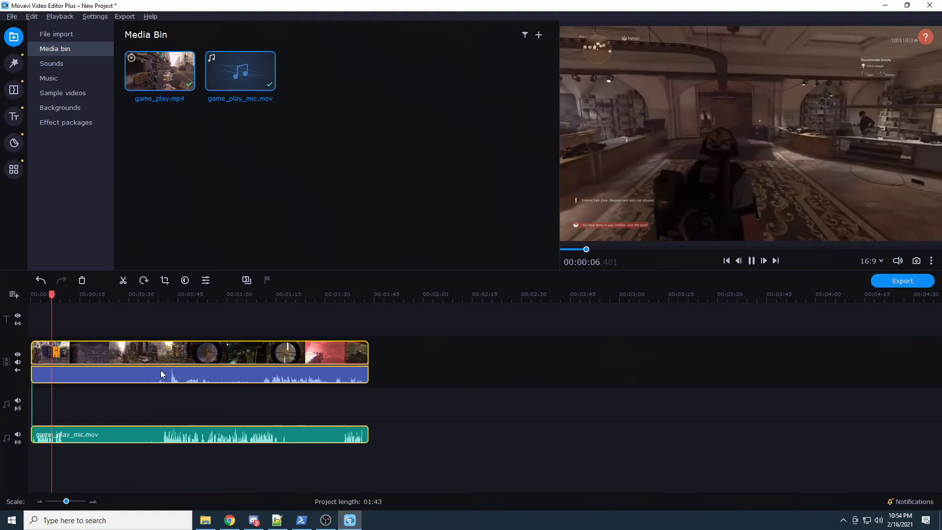
left_click(165, 376)
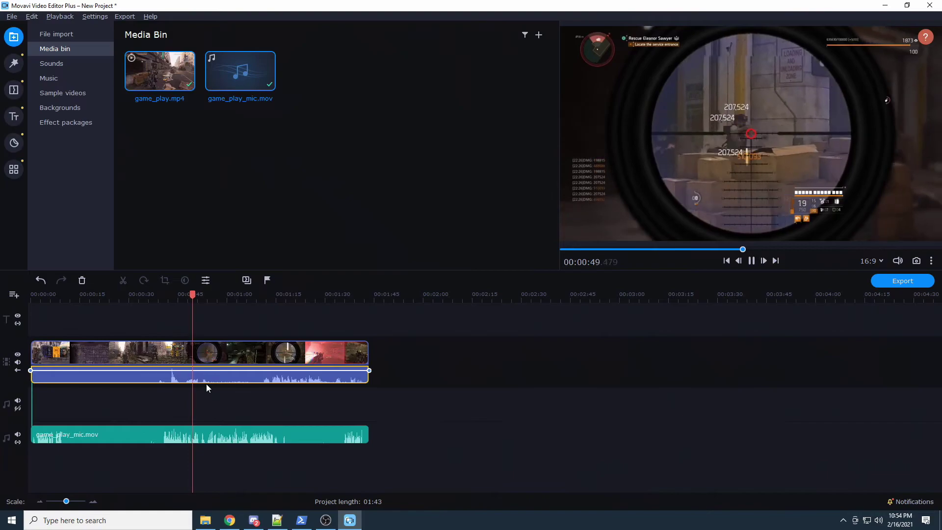
key("space")
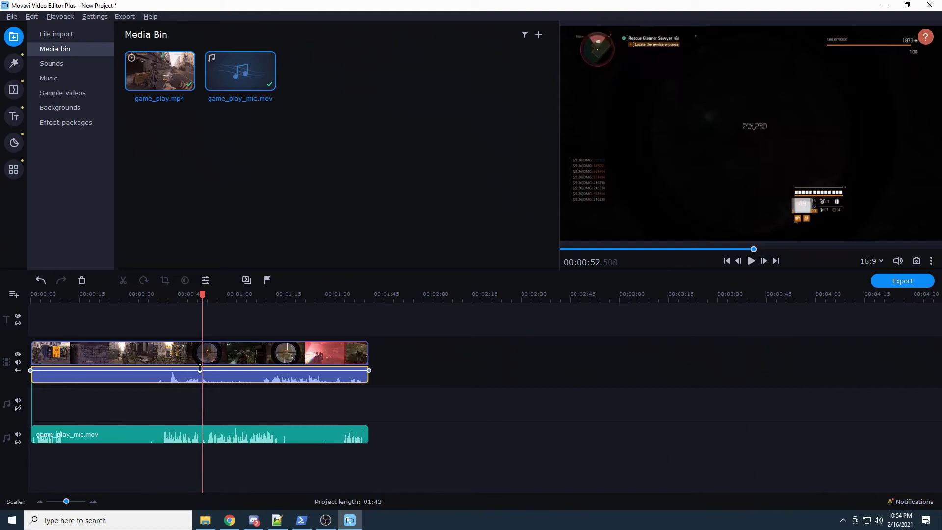
Step: Set the volume of the game_play.mp4 audio to 20% and of the game_play_mic.mov clip to 200%
left_click(206, 280)
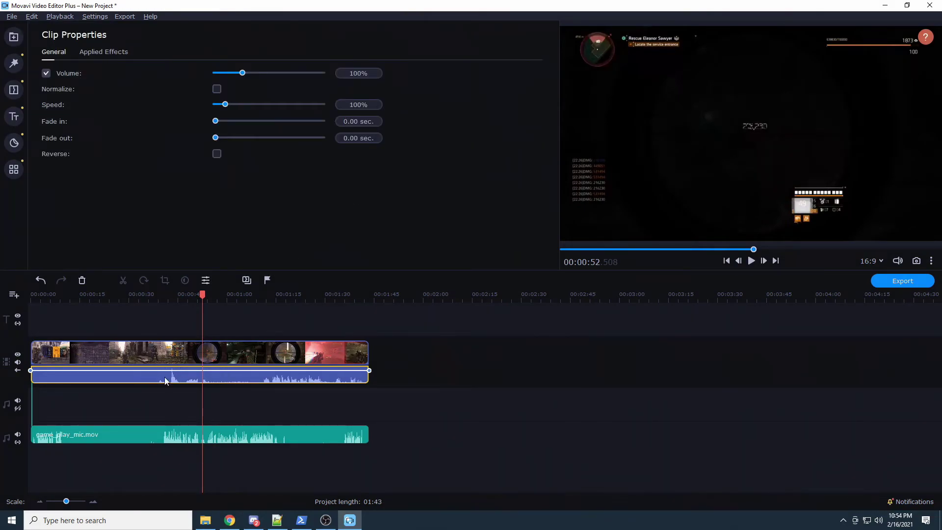
left_click_drag(350, 73, 357, 73)
left_click(216, 431)
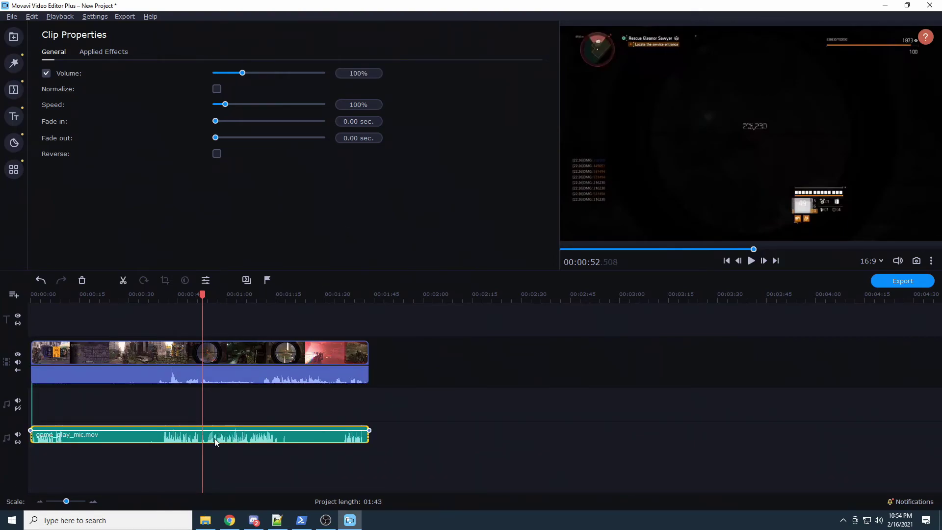
left_click(215, 438)
left_click(350, 73)
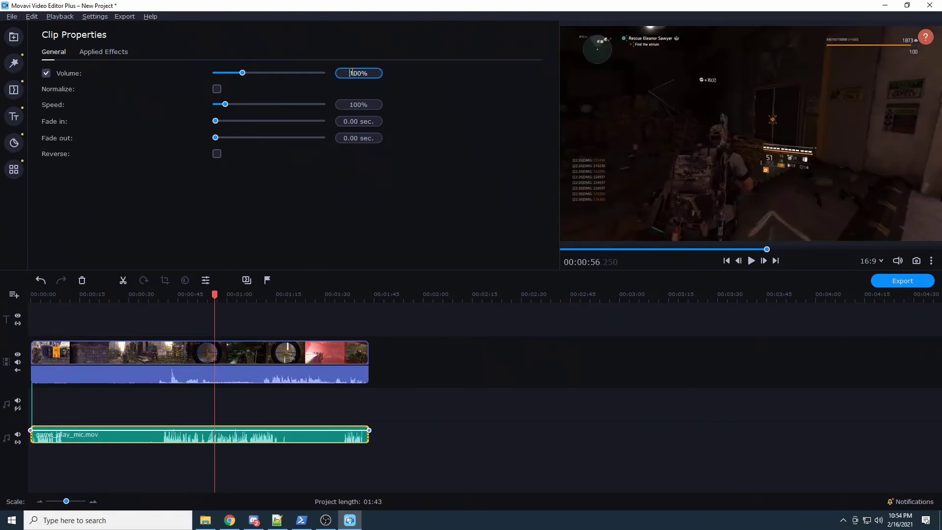
key("shift+Right")
type("2")
Step: Play the timeline from about 41 seconds to hear the adjusted balance between game and microphone audio
left_click(166, 349)
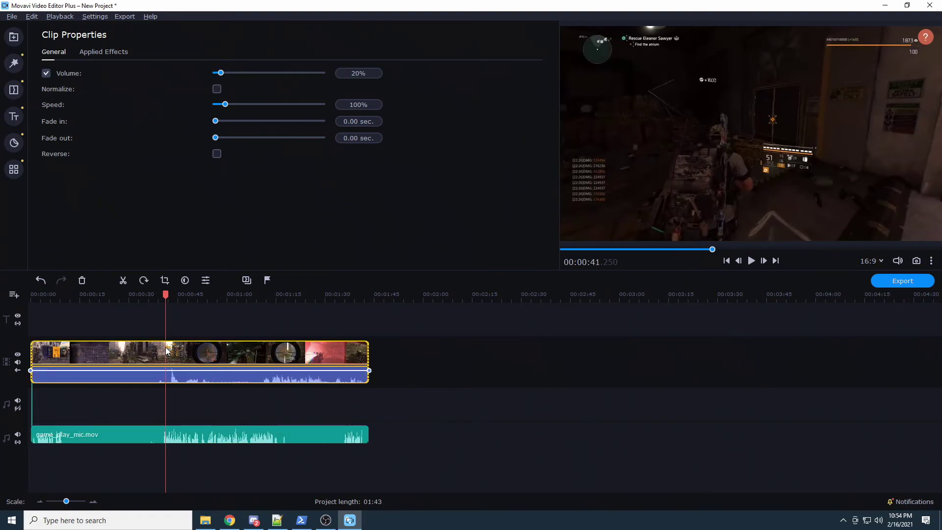
left_click(750, 260)
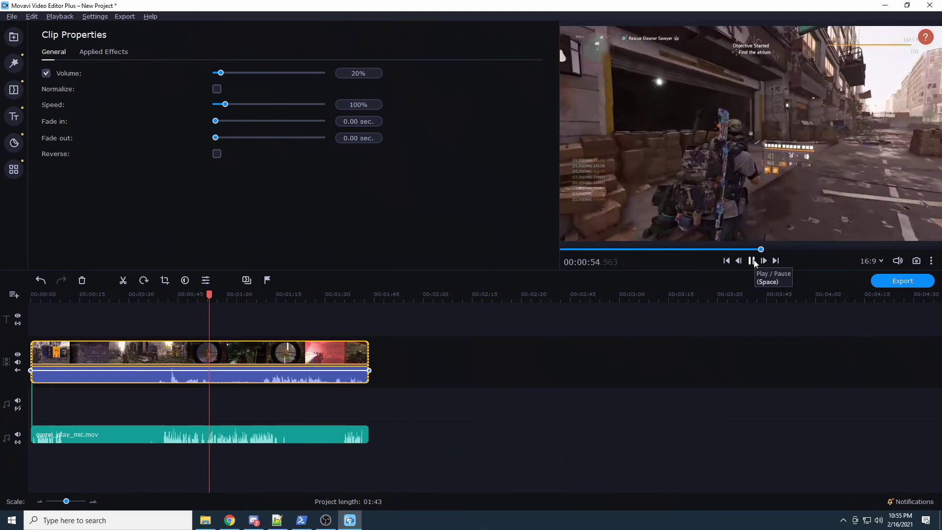
left_click(752, 261)
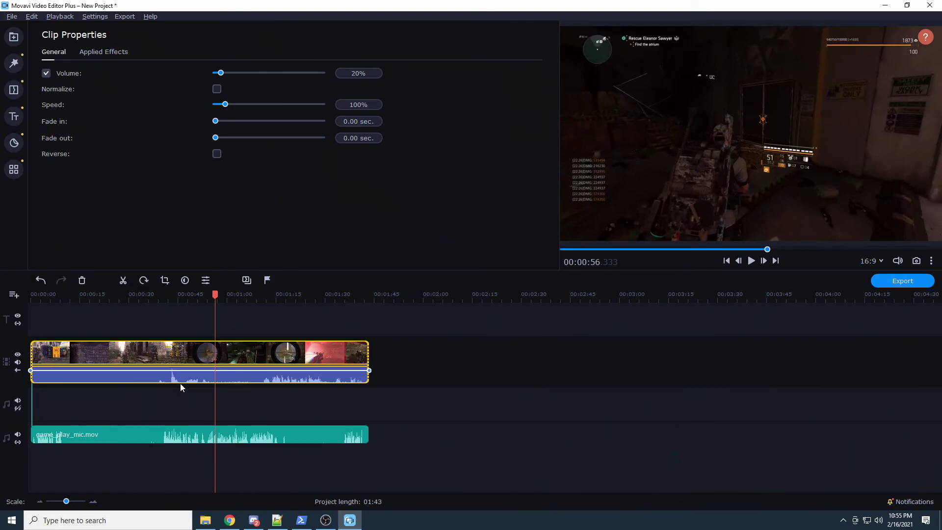
Step: Play the timeline from about 14 seconds to check the stretch where the microphone audio is silent
mouse_move(158, 377)
left_mouse_down()
mouse_move(186, 379)
mouse_move(166, 376)
left_mouse_up()
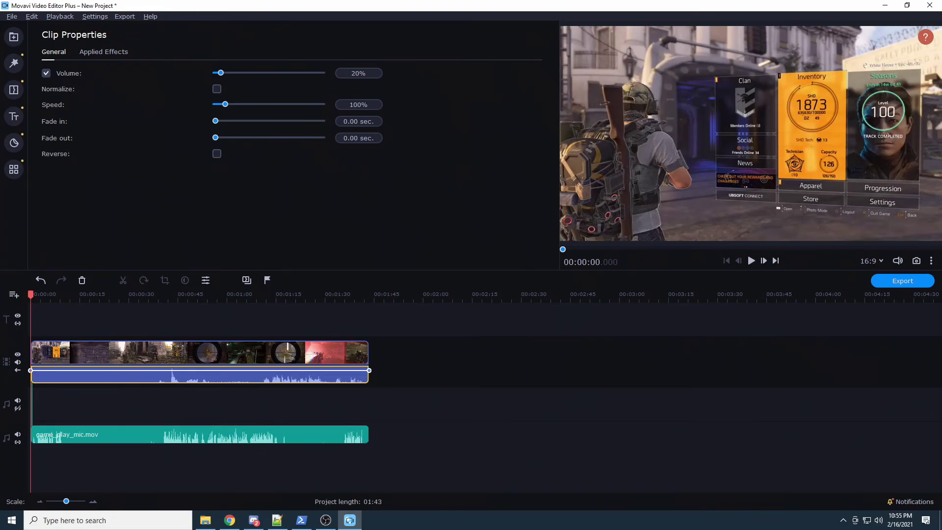
key("alt+Tab")
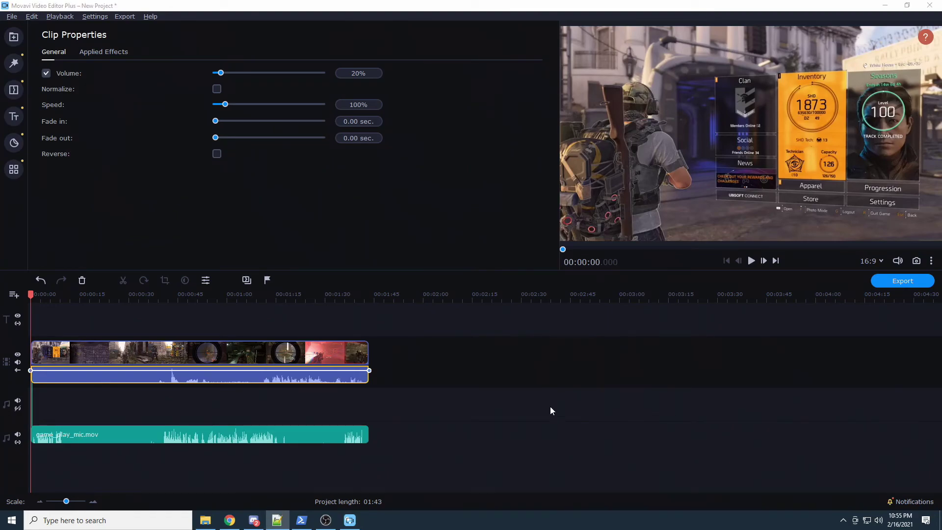
left_click(78, 345)
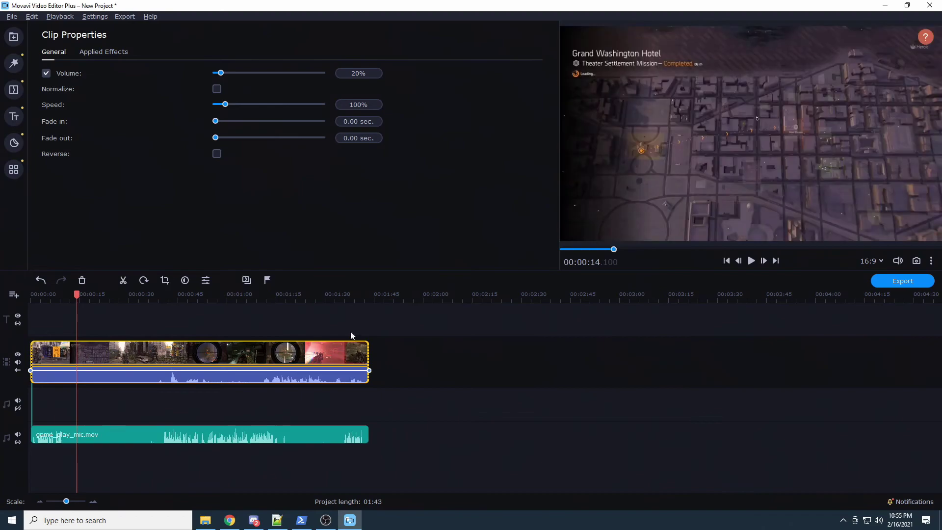
left_click(751, 261)
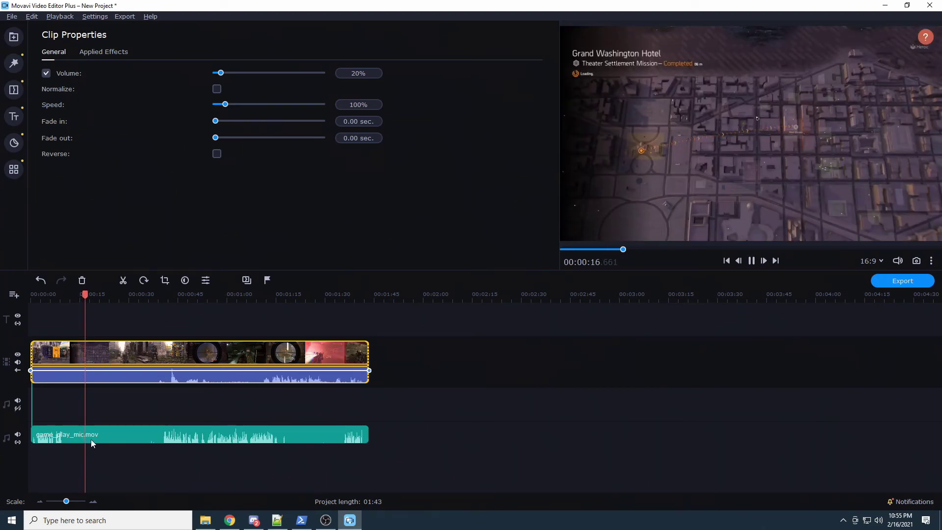
left_click(738, 260)
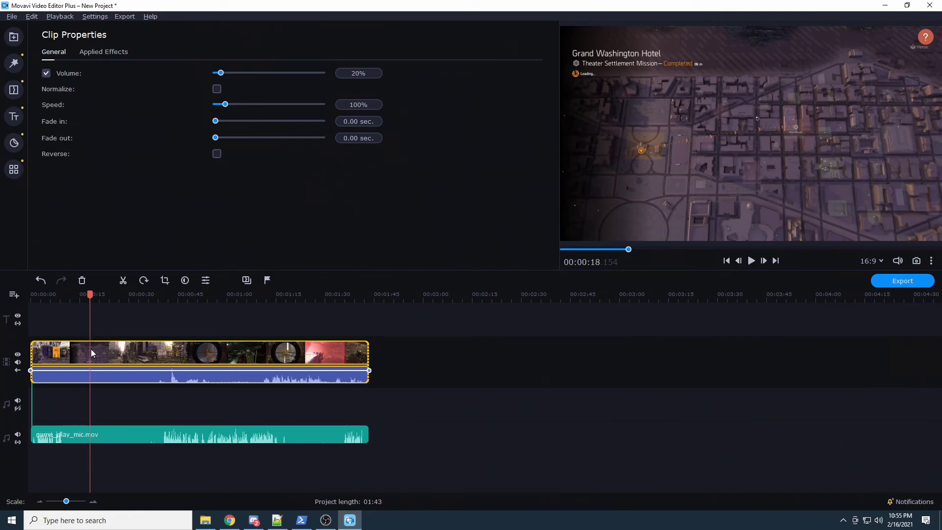
Step: Split the game_play.mp4 and game_play_mic.mov clips together at about 13.35 seconds
left_click(75, 352)
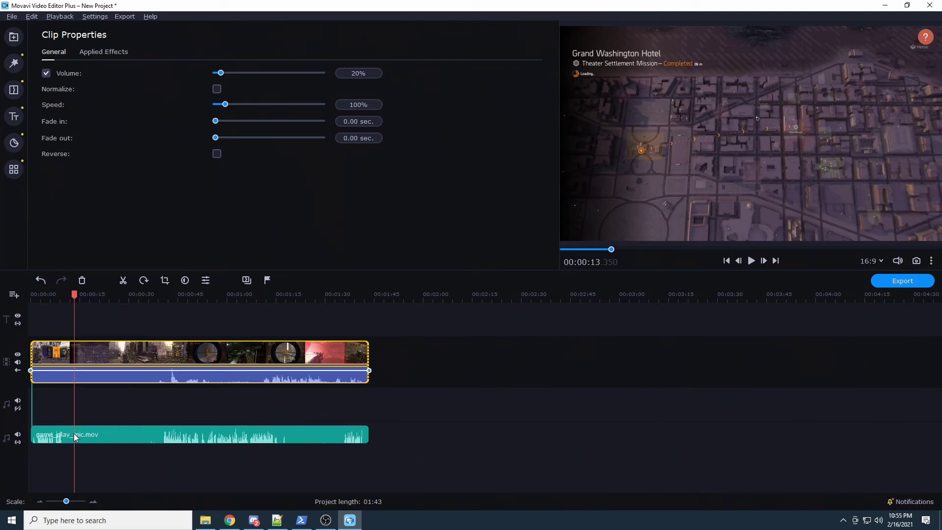
left_click(99, 438)
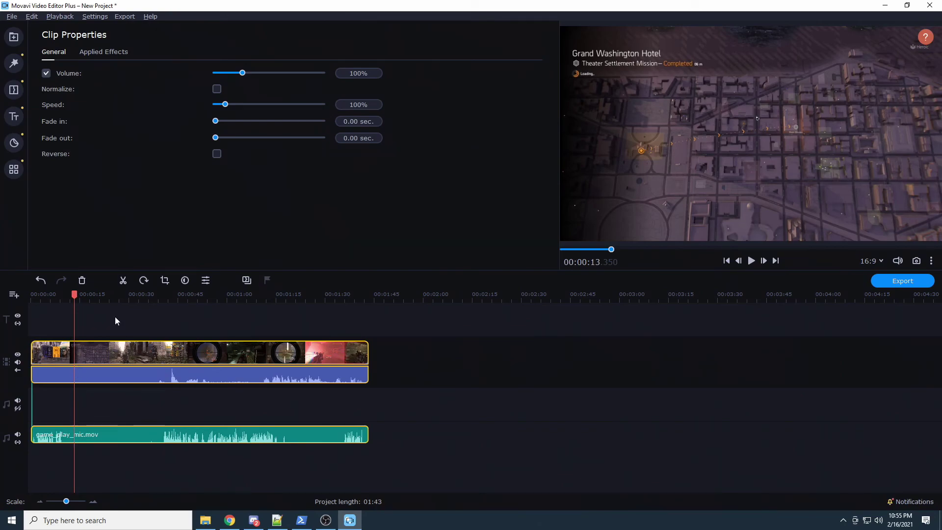
left_click(122, 283)
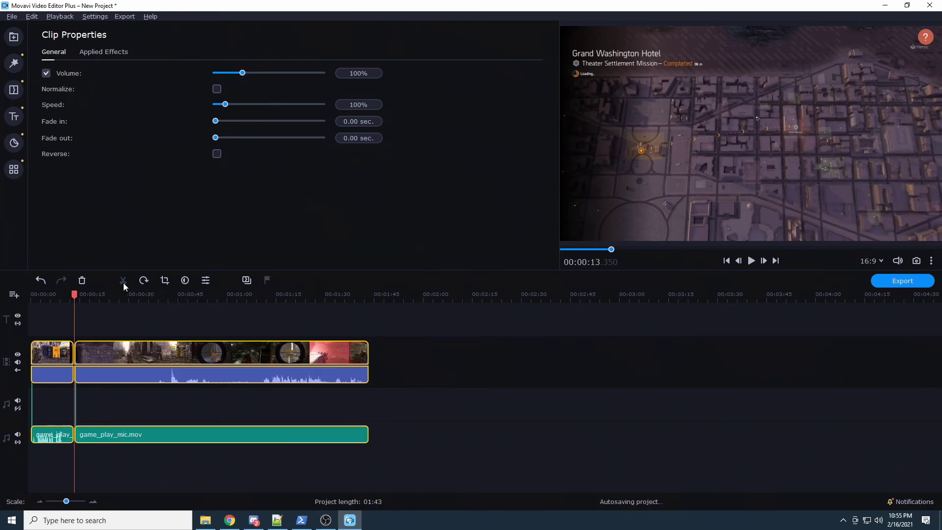
Step: Split the video and microphone clips together at about 38.4 seconds and delete the middle segment between the two cuts
left_click(155, 348)
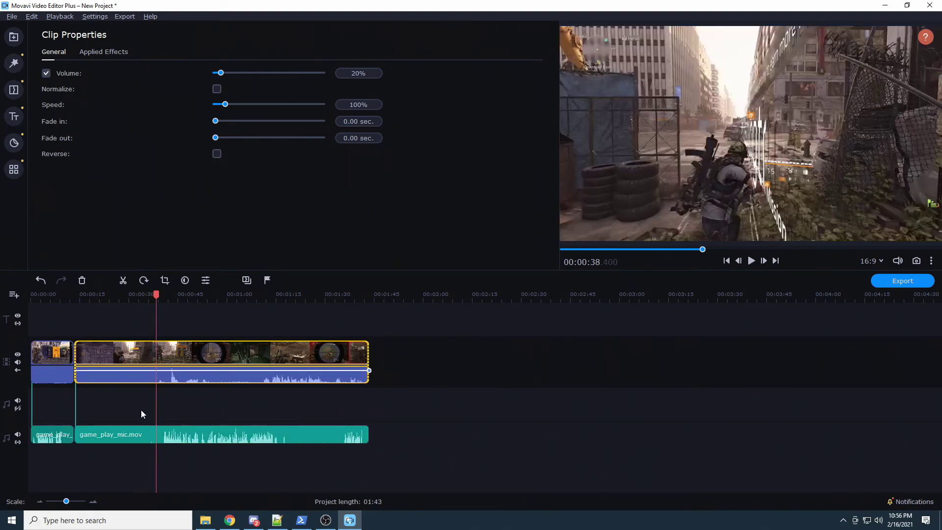
left_click(152, 432)
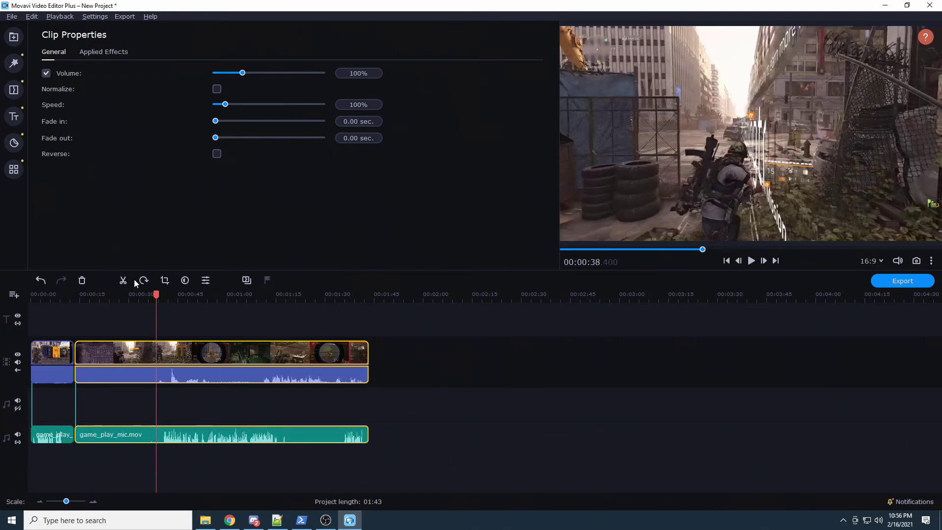
left_click(156, 438)
left_click(155, 438, "ctrl")
left_click(123, 280)
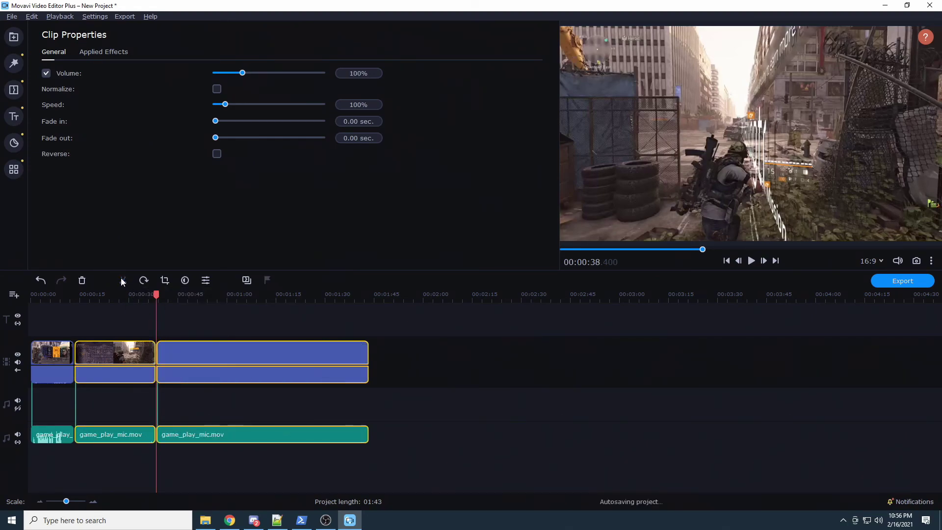
left_click(122, 347)
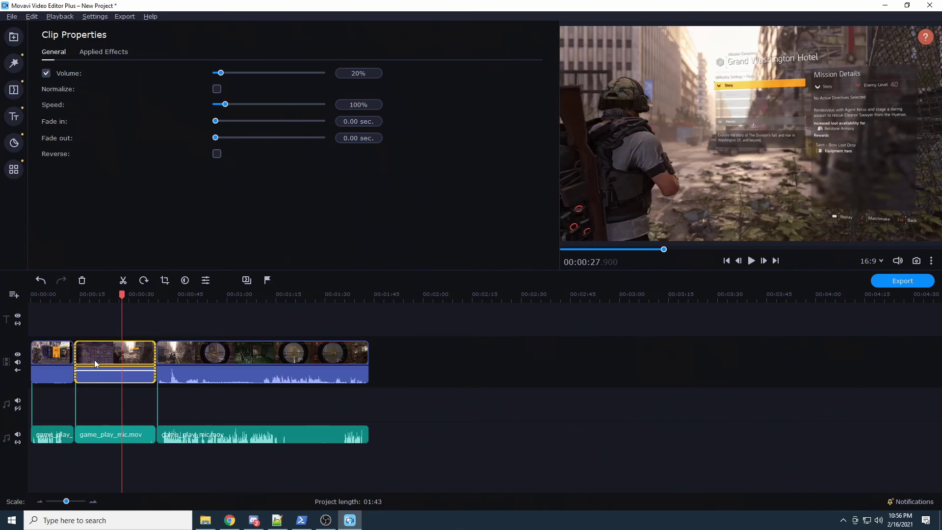
key("Delete")
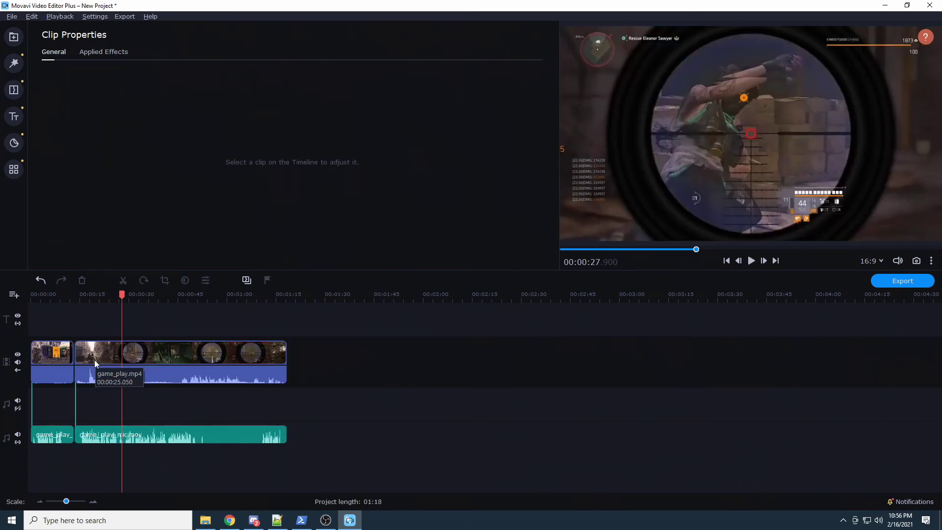
Step: Mute the video track's audio and the microphone audio track, and unmute both again
left_click(19, 362)
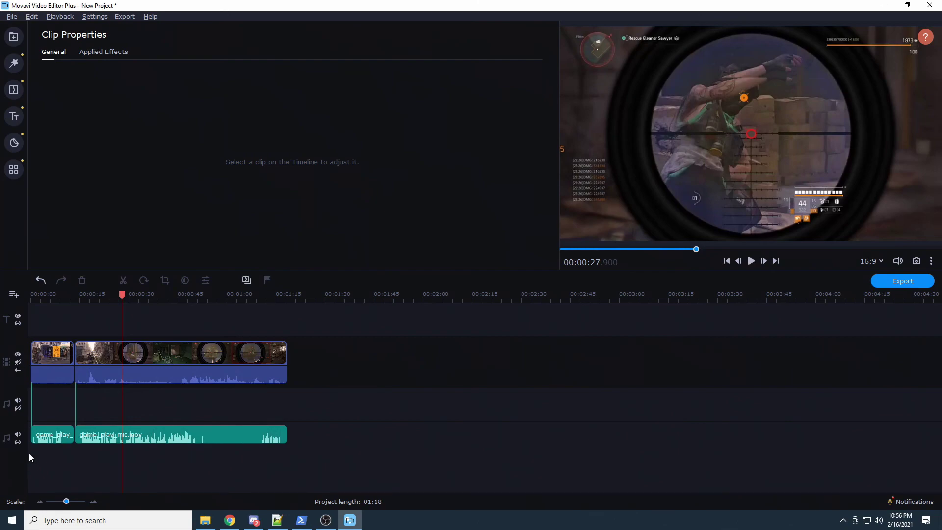
left_click(219, 433)
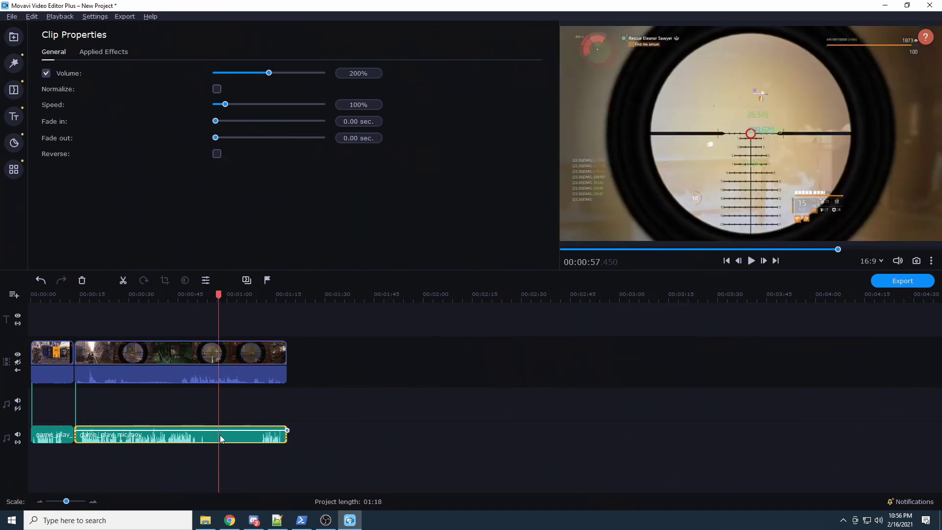
left_click(18, 434)
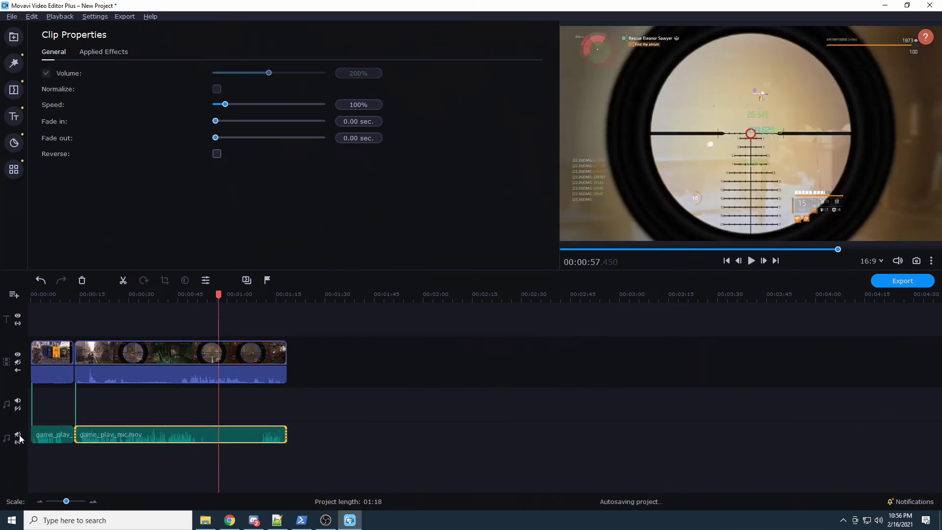
left_click(17, 435)
left_click(18, 363)
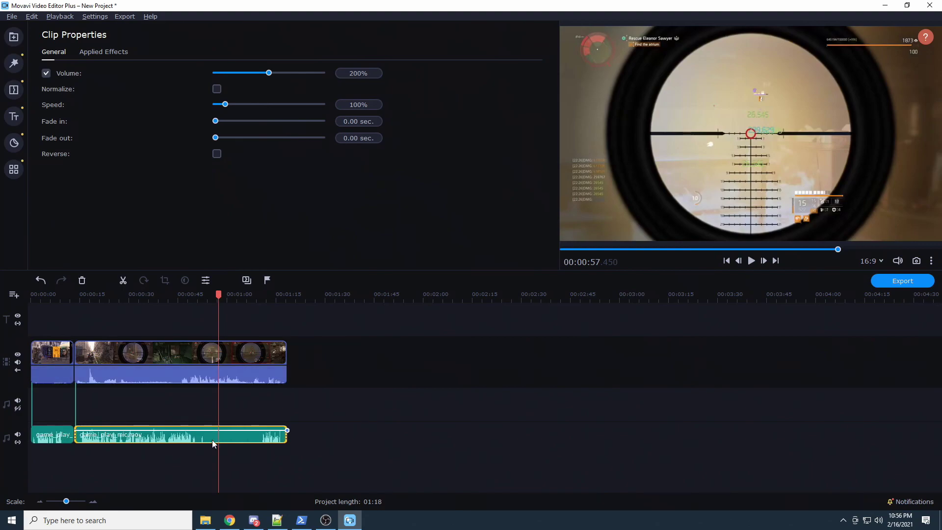